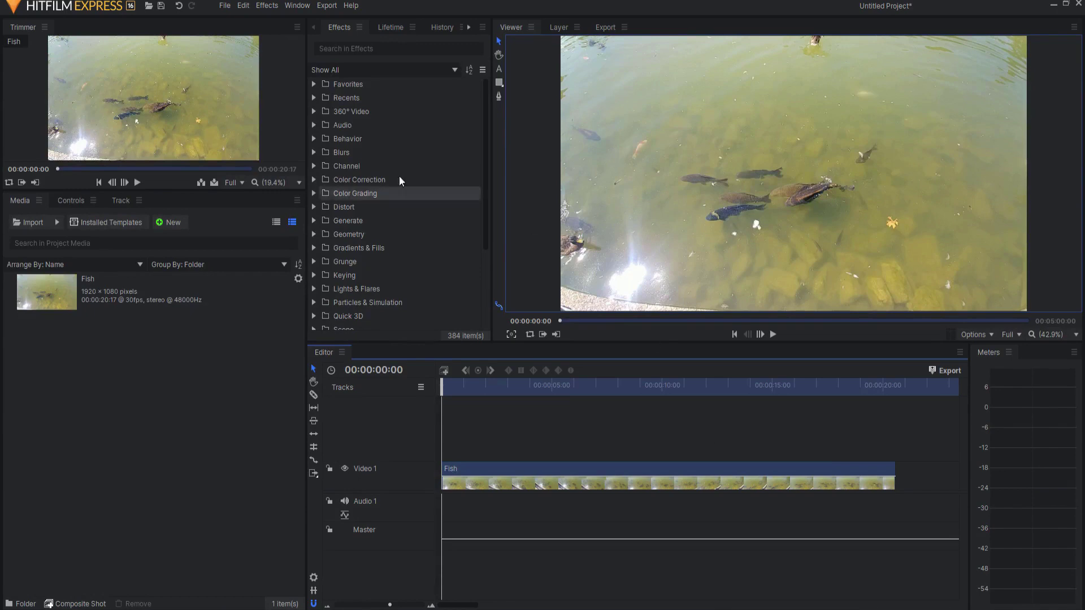
Step: Record a 6.84-second microphone voiceover, VO_201210_124021.wav, from File > Record > Voiceover
left_click(223, 6)
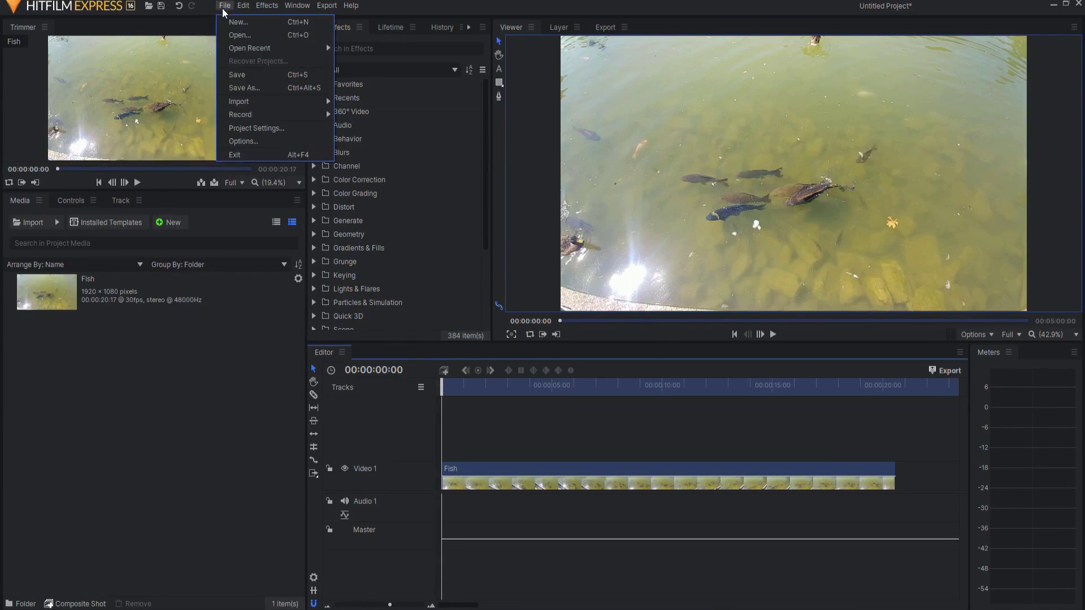
mouse_move(250, 116)
left_click(366, 114)
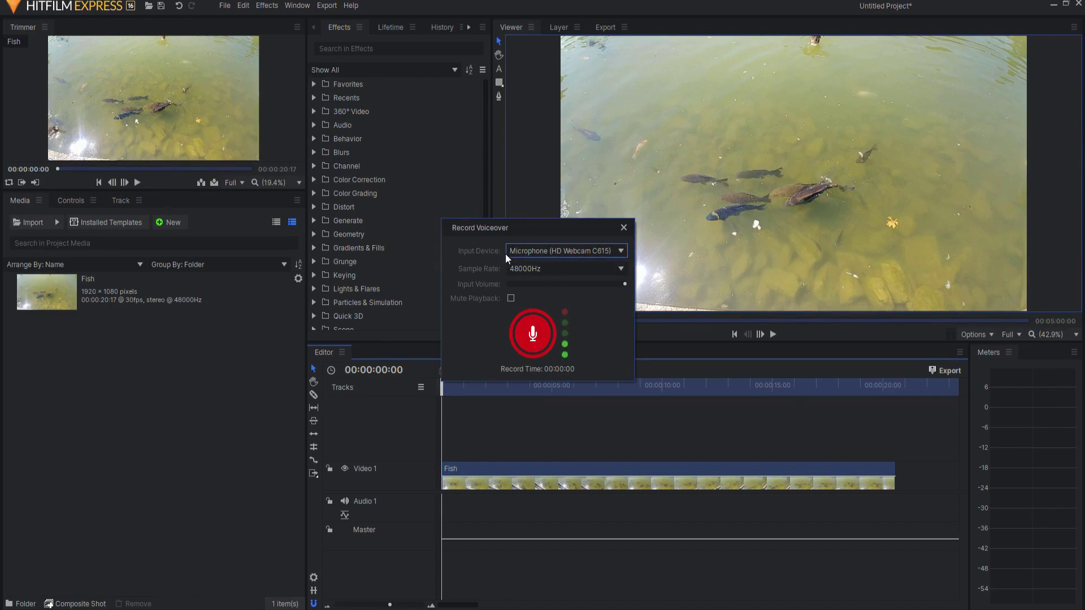
left_click(534, 337)
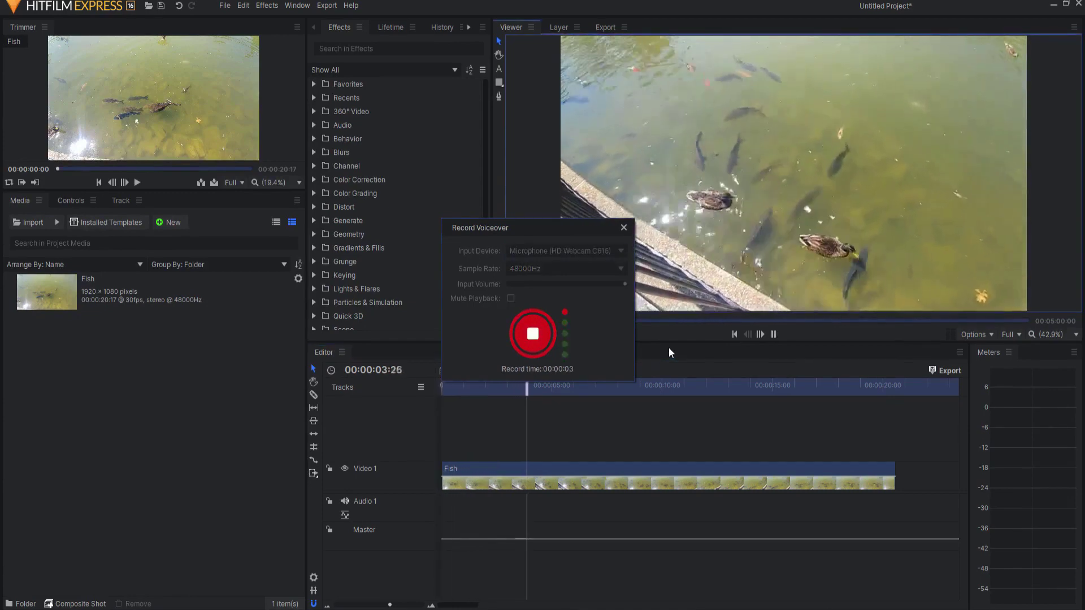
left_click(535, 335)
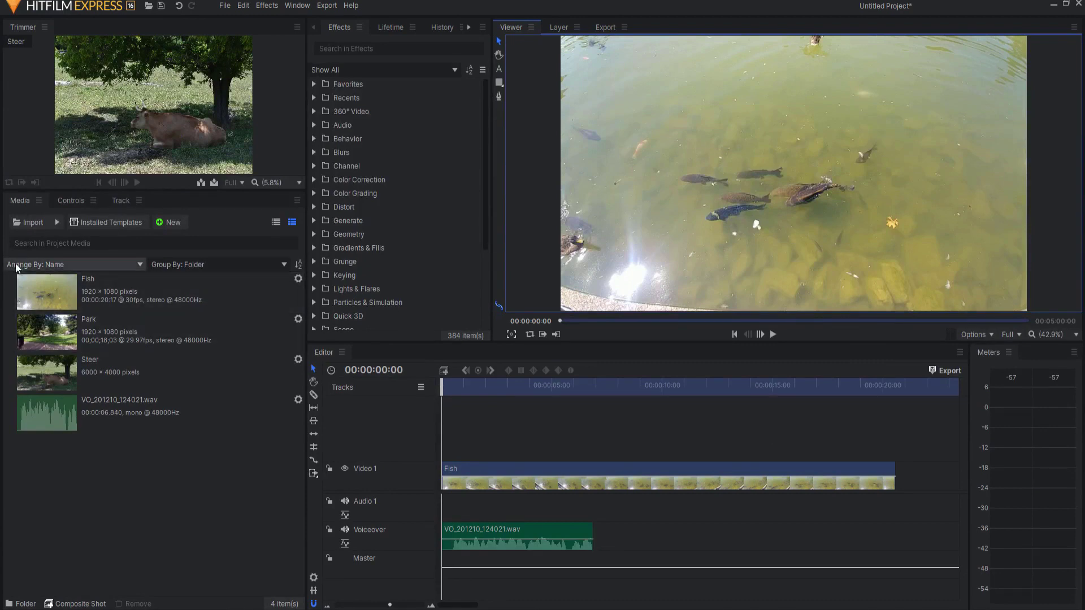
Step: Use Remove Unused in the Media panel to drop the Park and Steer media
right_click(120, 457)
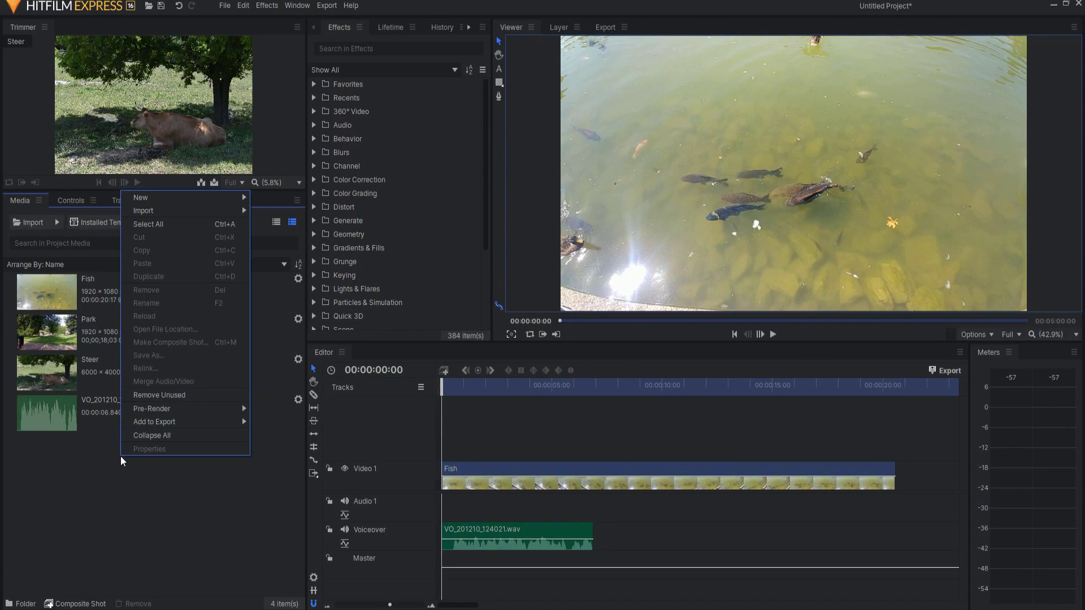
left_click(160, 395)
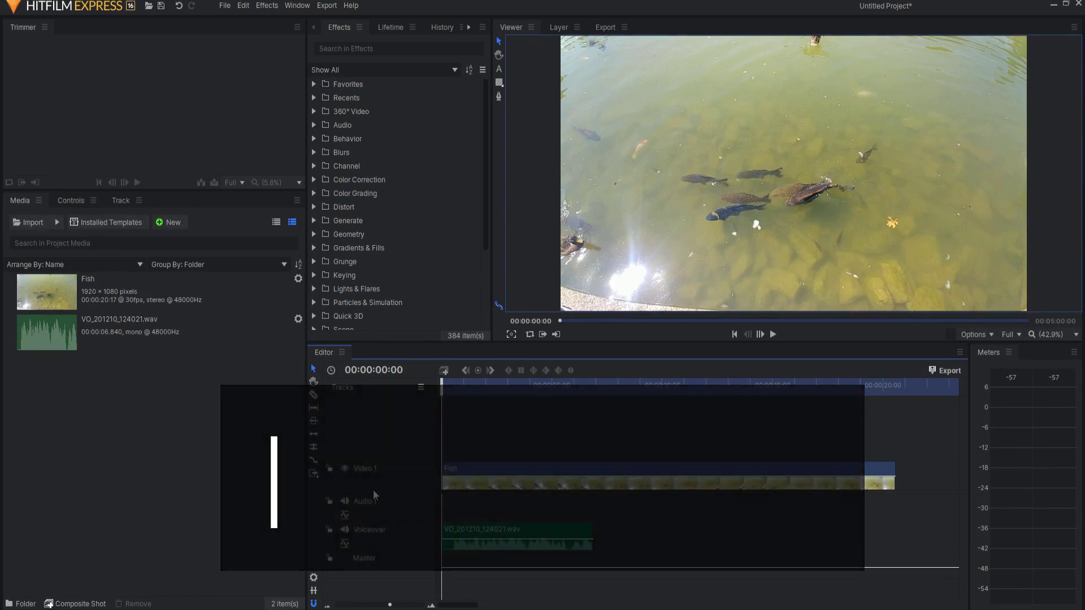
Step: Rename the Video 1 track holding the Fish clip to 'Main'
right_click(371, 474)
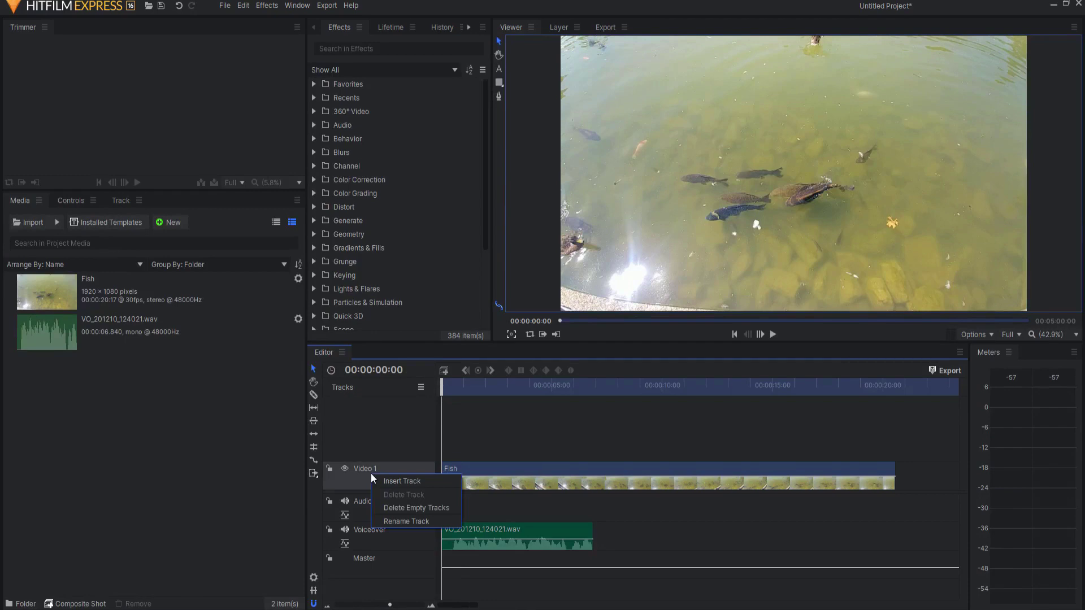
left_click(392, 520)
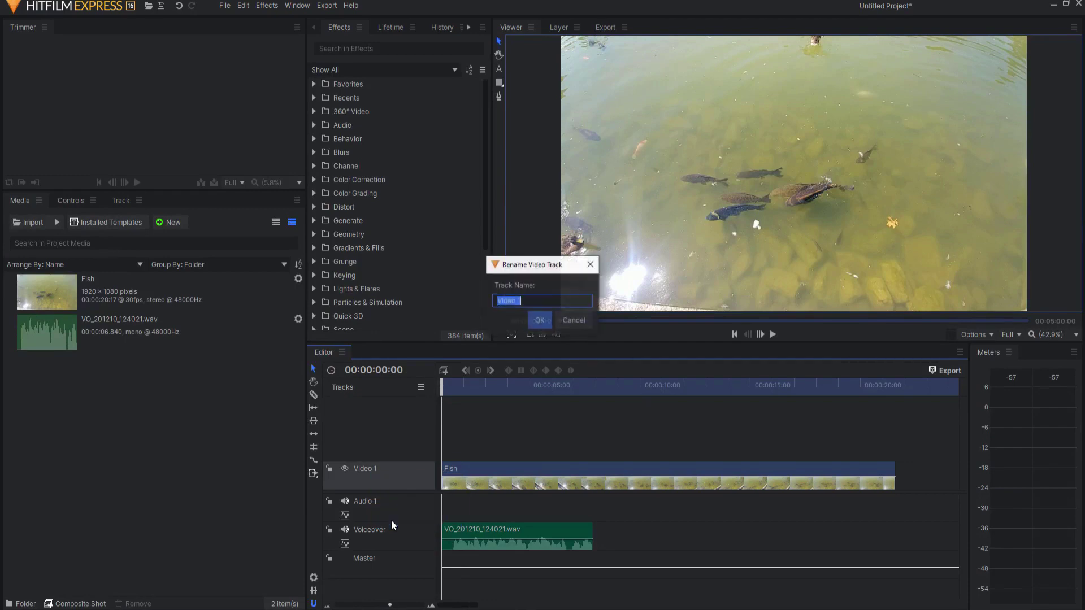
left_click(573, 322)
double_click(399, 469)
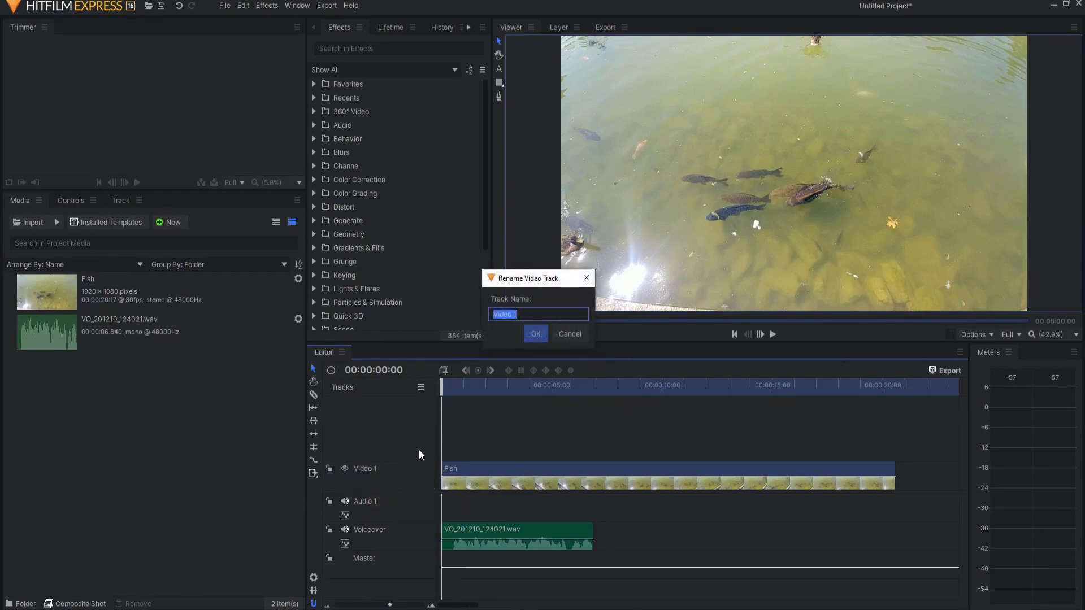
type("Main")
left_click(545, 332)
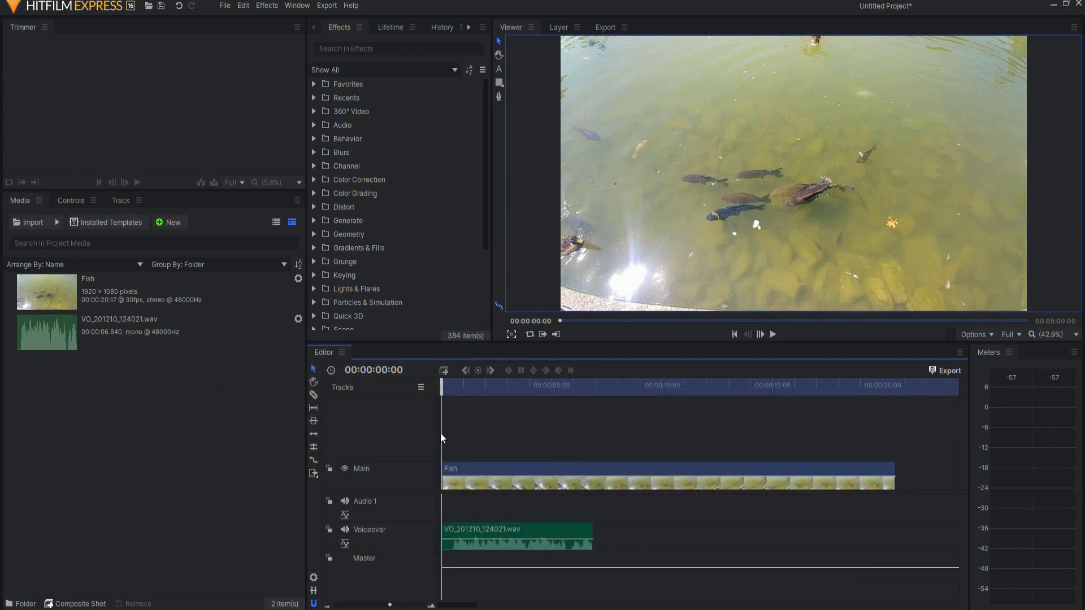
Step: Remove the empty Audio 1 track with Delete Empty Tracks
right_click(405, 427)
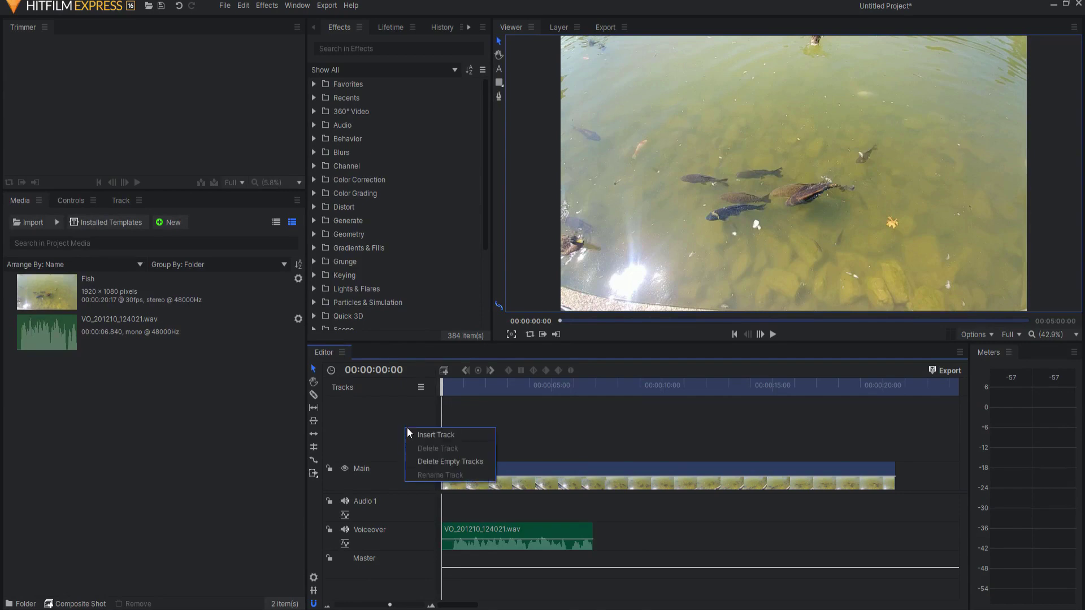
left_click(448, 461)
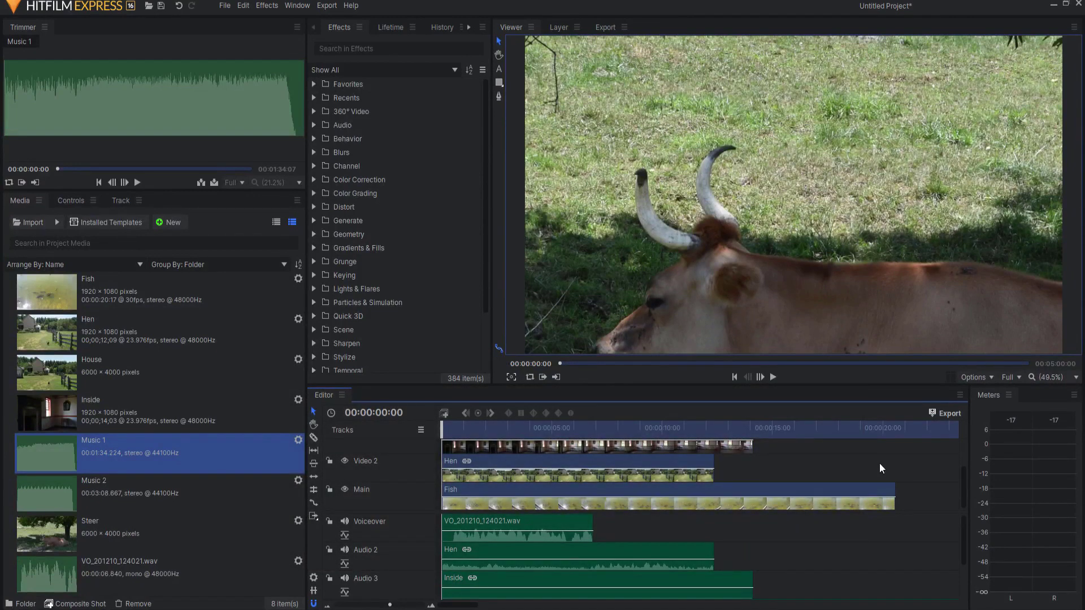
Step: Scroll through the video and audio track sections to check the Steer, Inside, Hen and Music 1 clips
scroll(409, 484, "up", 2)
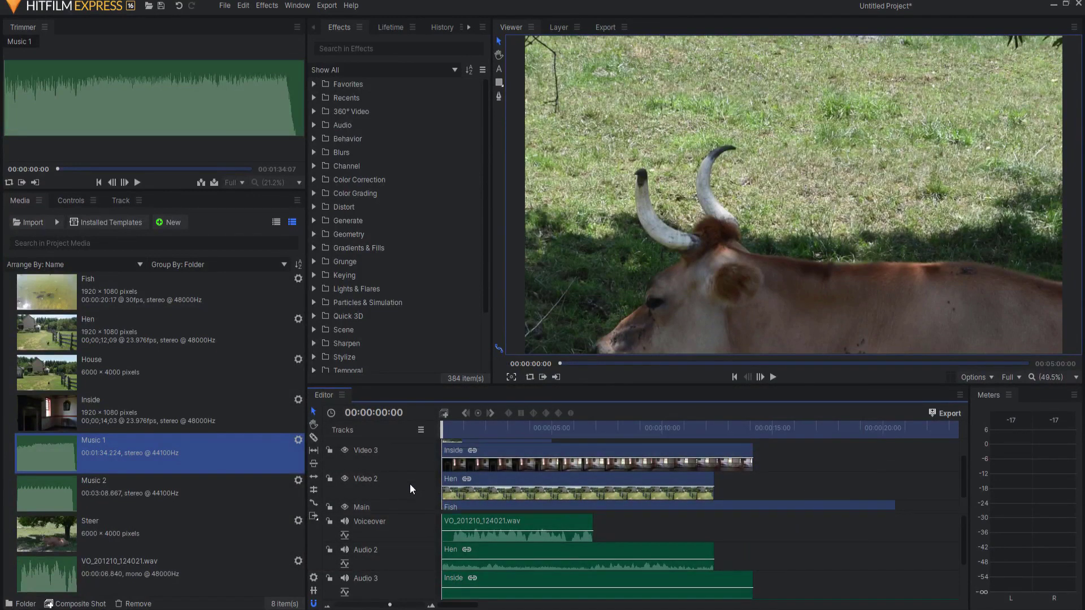
scroll(405, 485, "up", 2)
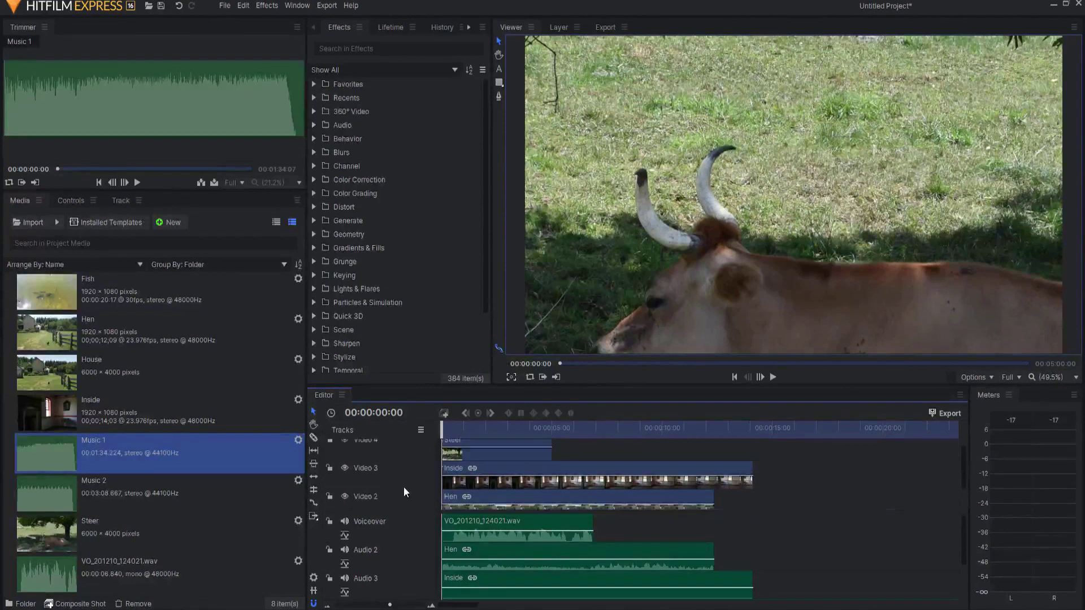
scroll(392, 577, "down", 1)
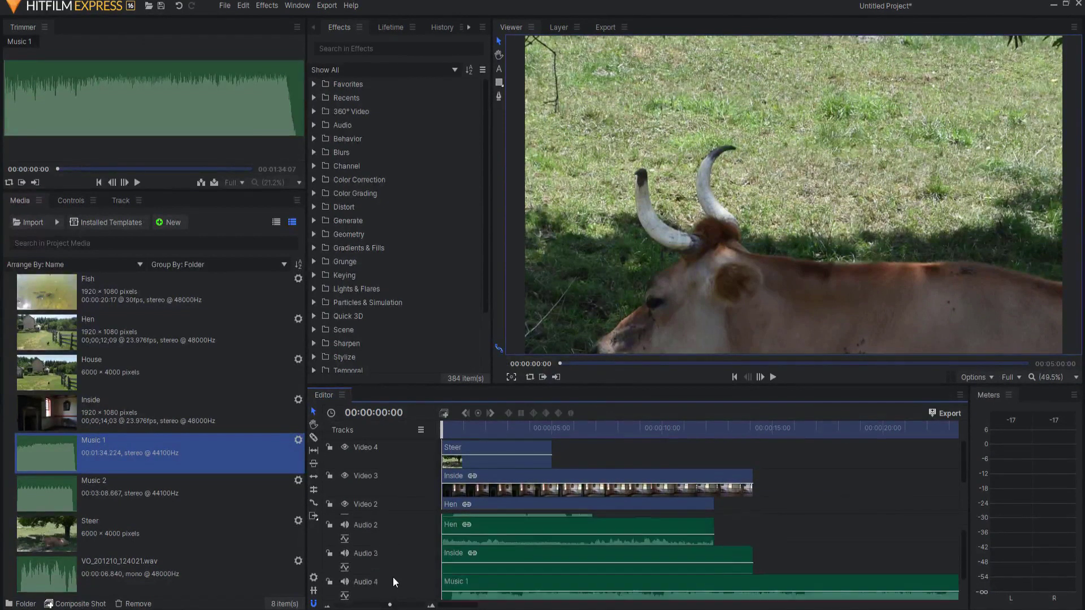
scroll(391, 573, "up", 1)
scroll(407, 463, "down", 1)
scroll(407, 464, "up", 1)
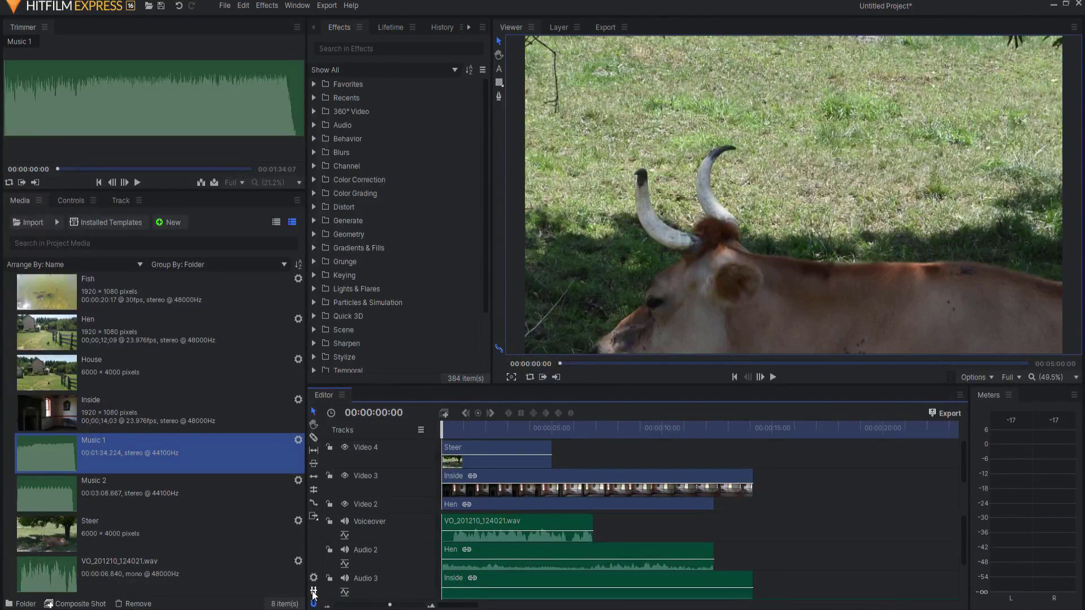
scroll(386, 471, "down", 3)
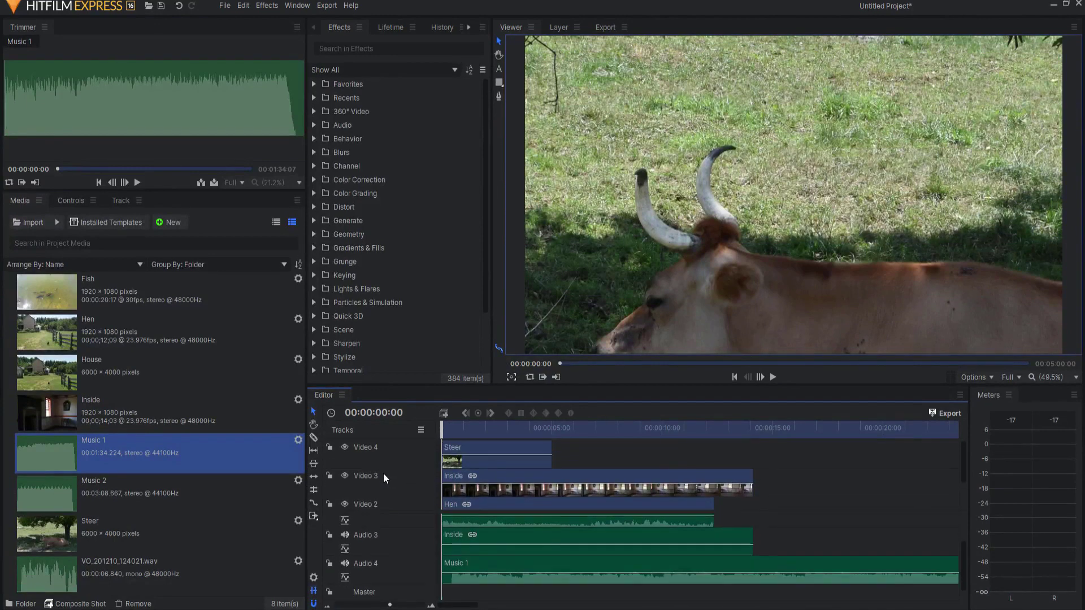
scroll(381, 476, "up", 3)
scroll(380, 476, "down", 3)
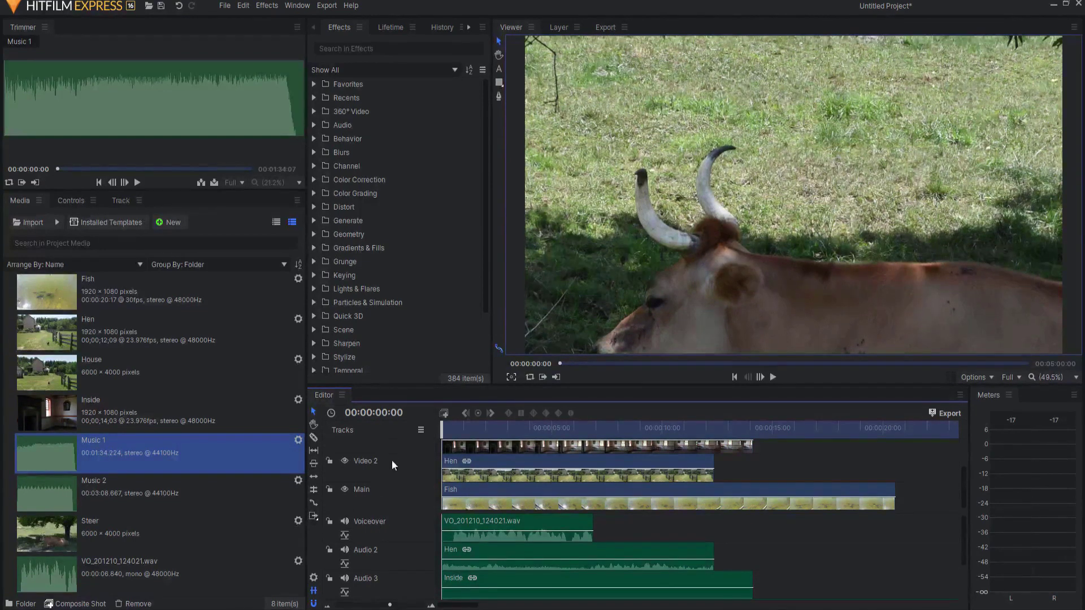
scroll(392, 534, "down", 2)
scroll(378, 471, "up", 2)
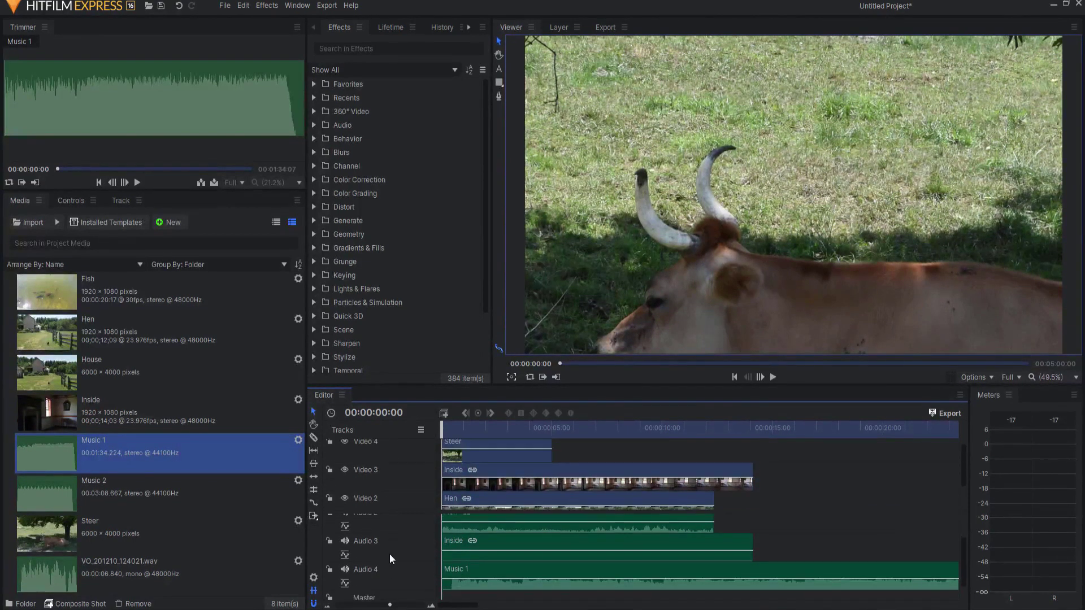
scroll(385, 480, "up", 2)
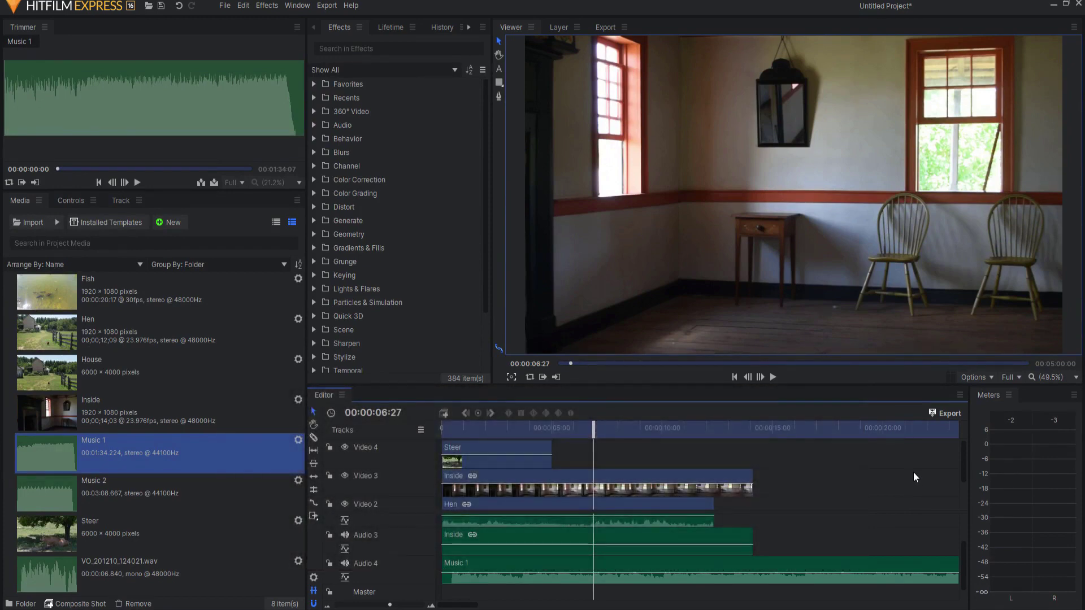
Step: Set up a current-frame export as JPG, allowing existing files to be overwritten
left_click(976, 374)
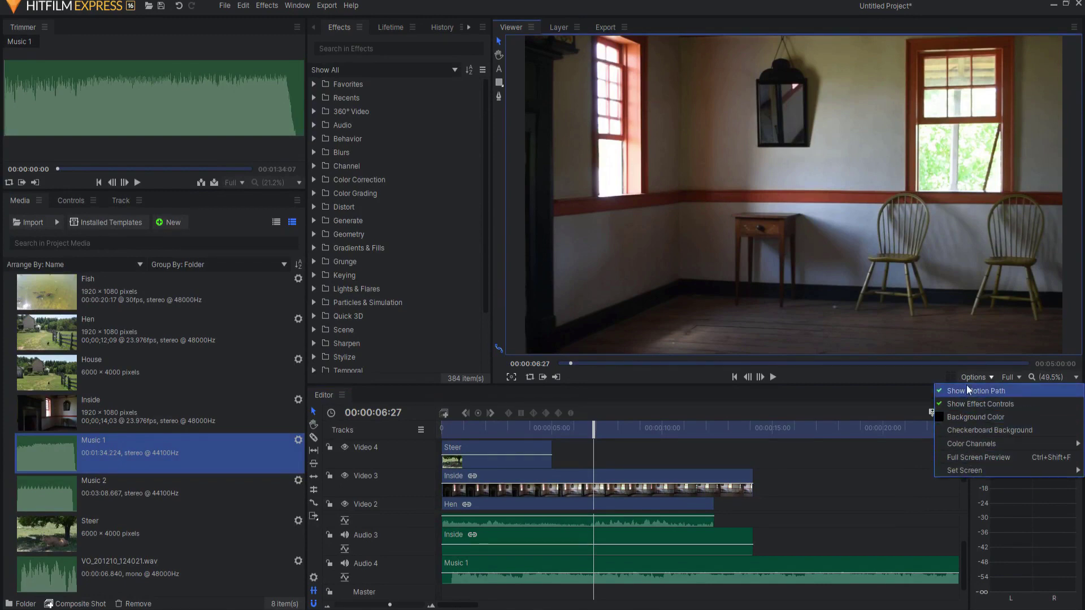
left_click(970, 379)
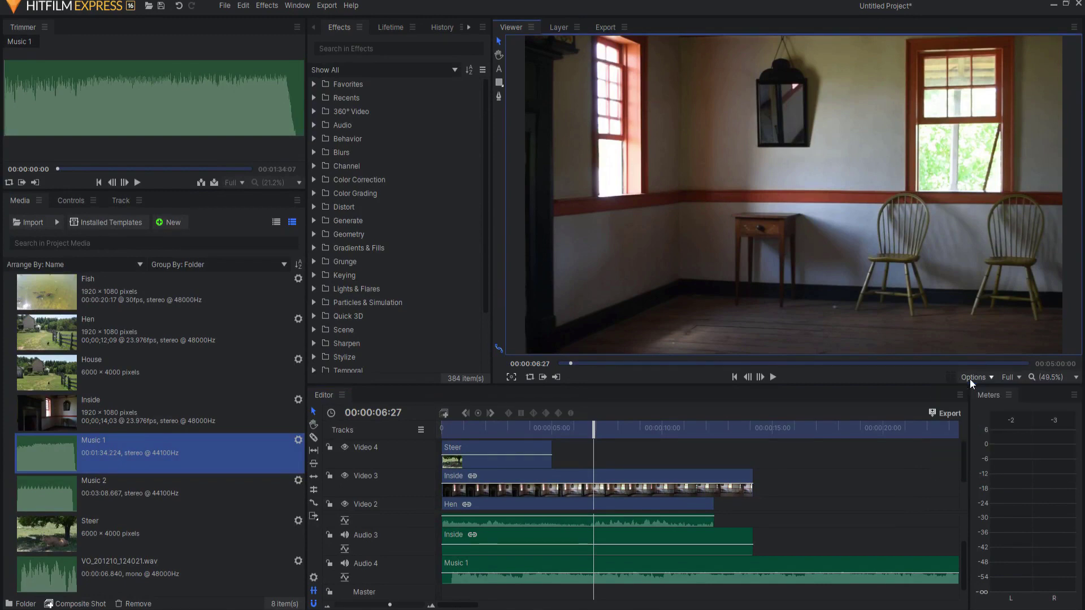
left_click(327, 6)
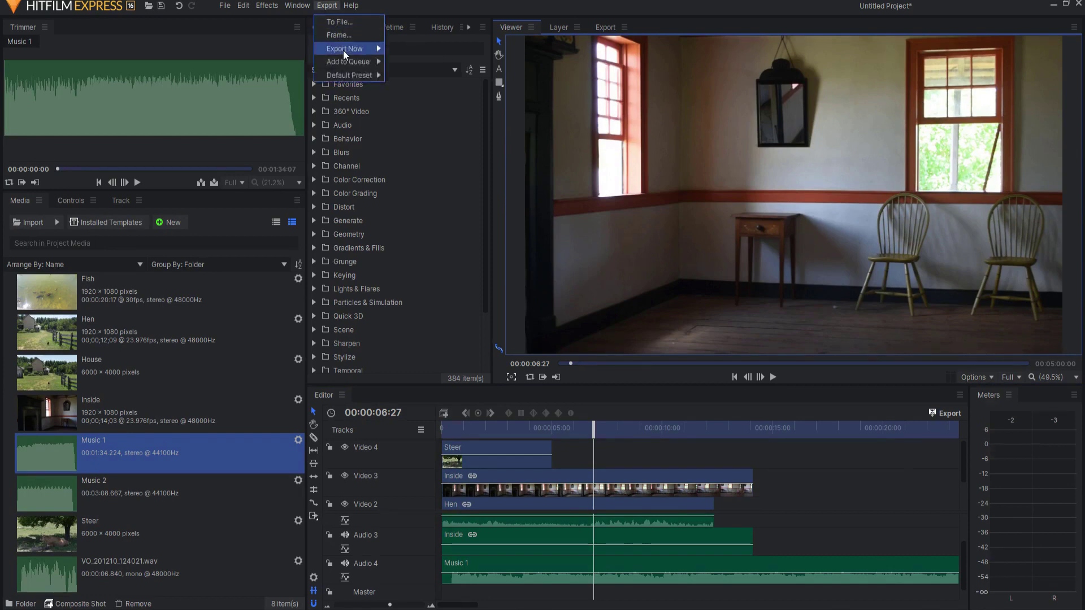
mouse_move(348, 76)
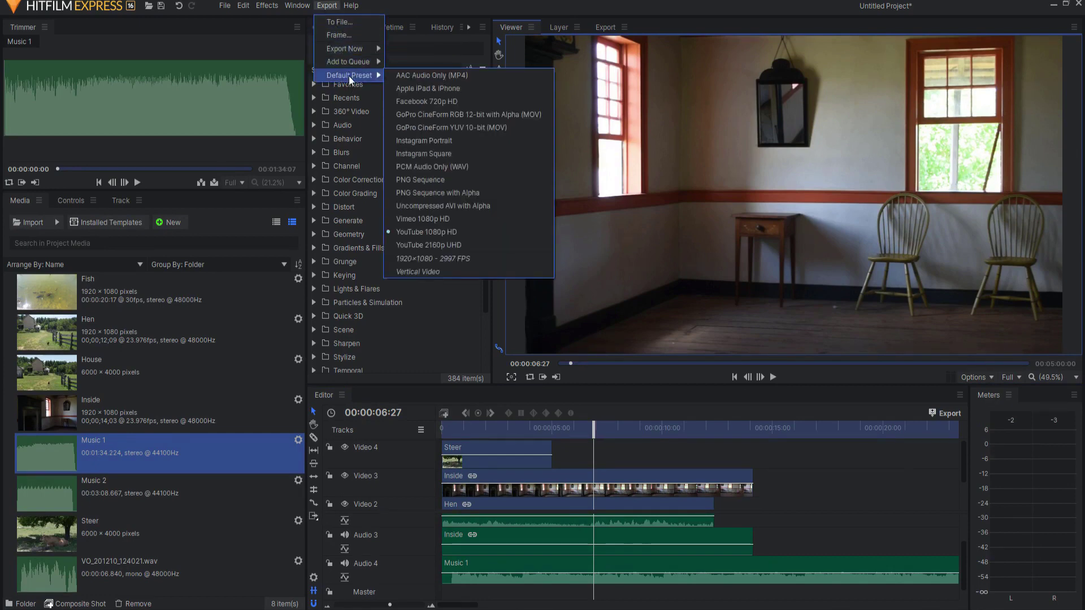
left_click(338, 35)
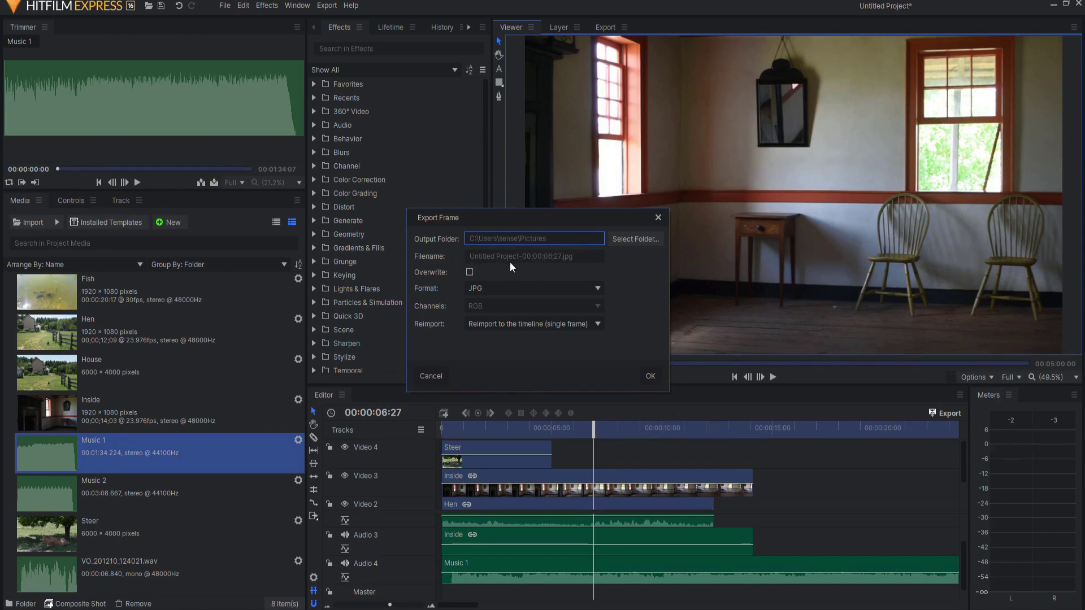
left_click(469, 271)
left_click(481, 289)
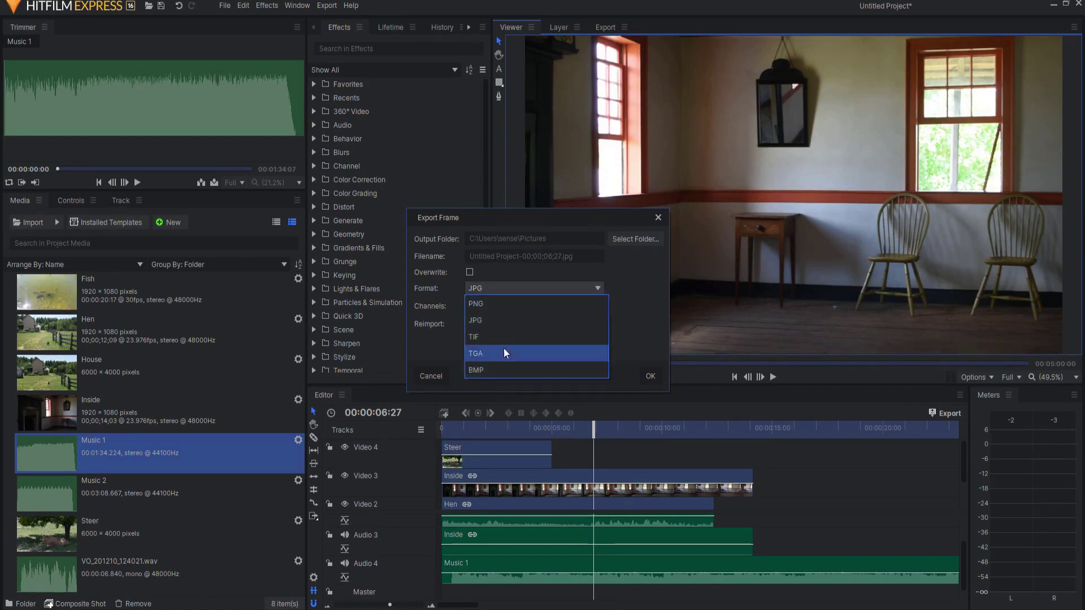
left_click(494, 320)
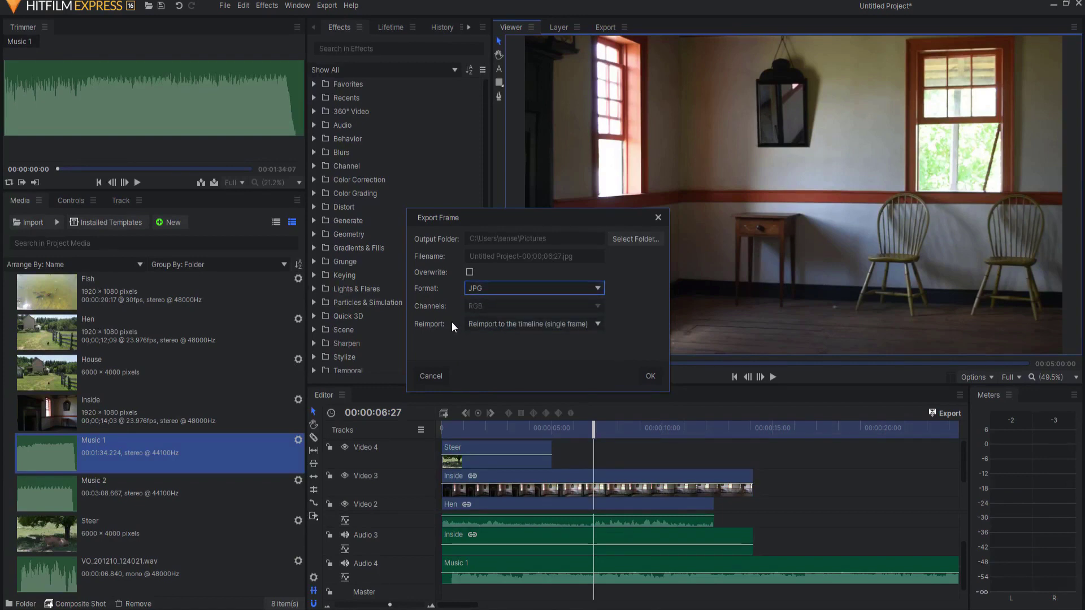
Step: Choose 'Reimport to the timeline (single frame)', export the frame, and preview the new JPG
left_click(487, 324)
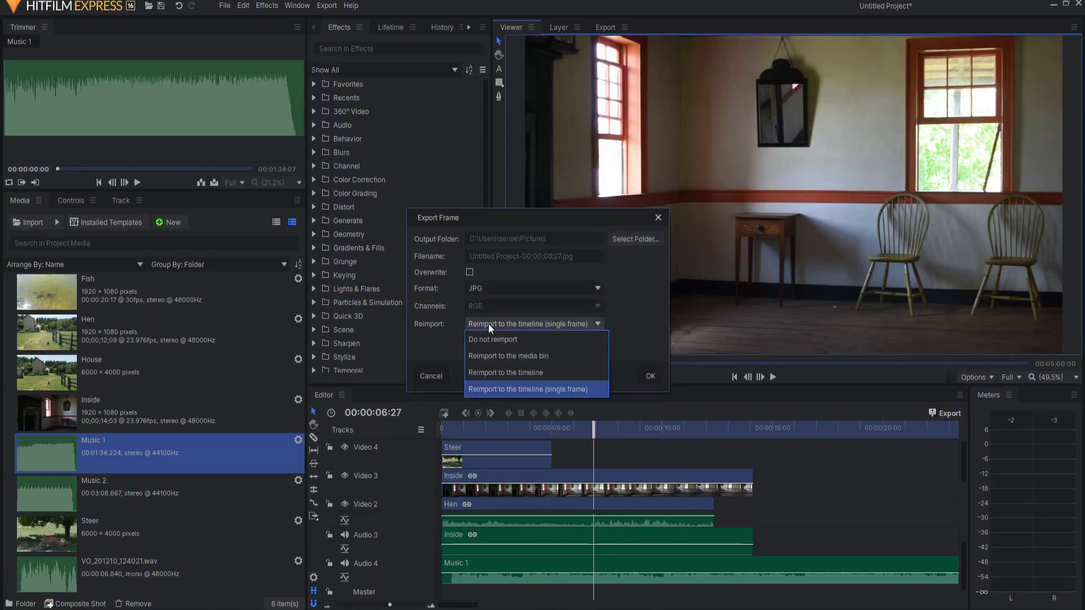
left_click(523, 389)
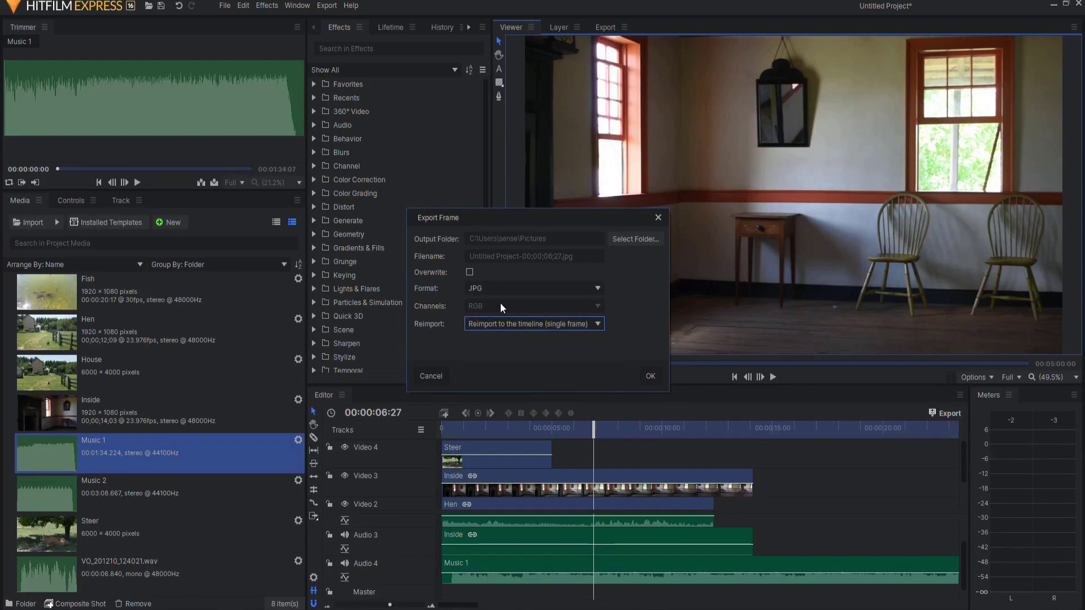
left_click(650, 376)
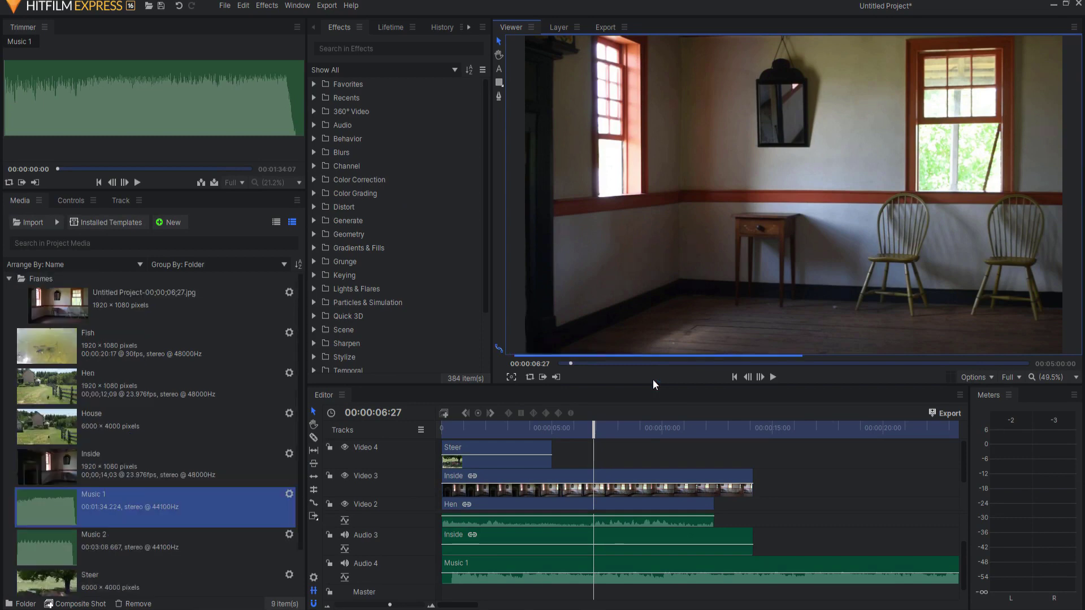
left_click(87, 303)
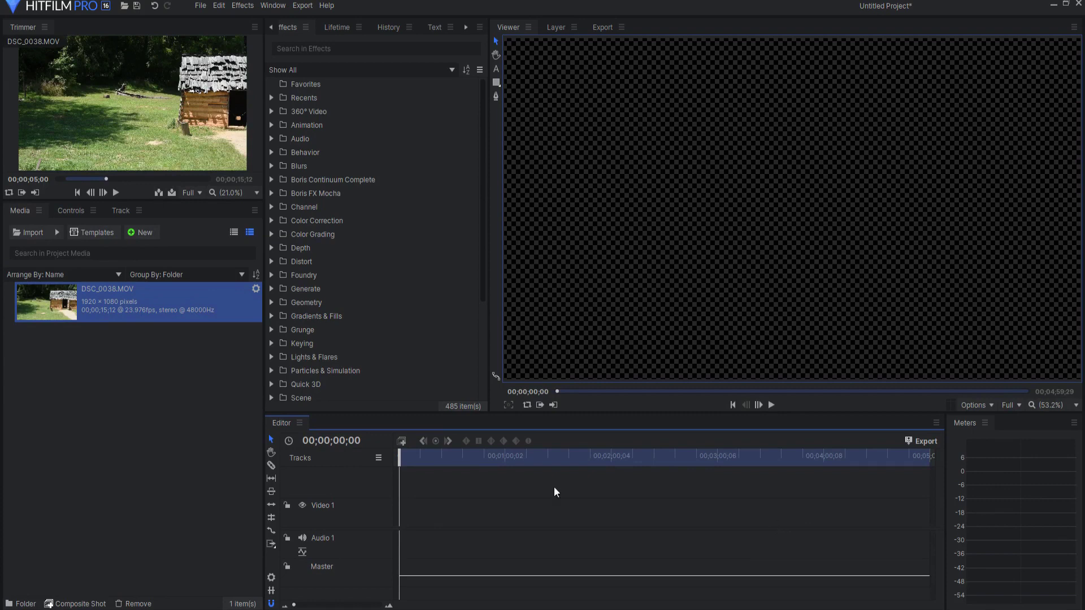
Step: Make a composite shot from DSC_0038.MOV, scrub through it, and expand the Video Clean-up effects
left_click_drag(128, 116, 96, 472)
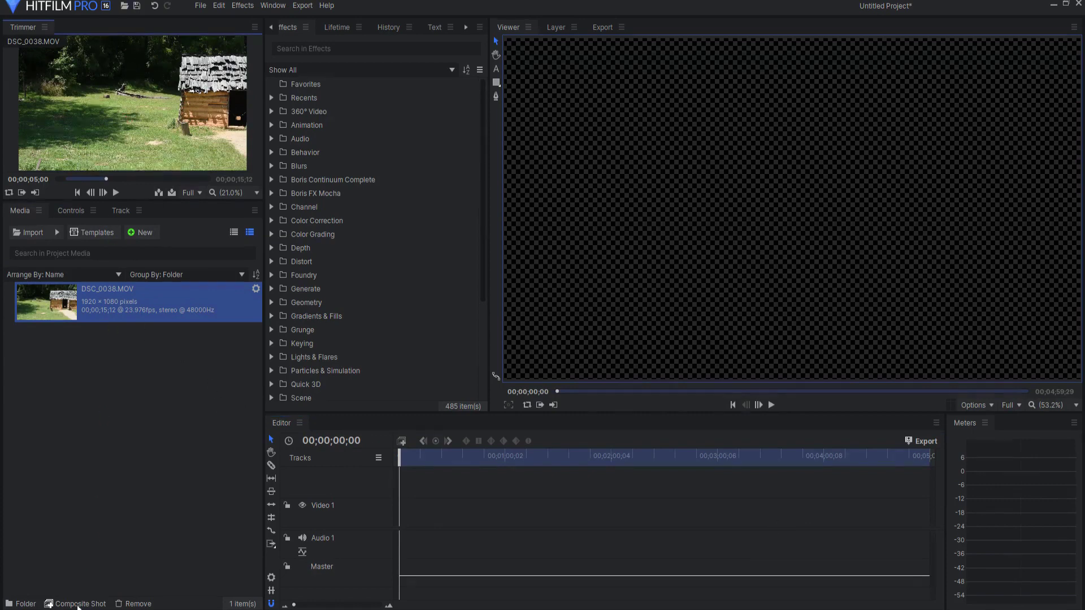
left_click_drag(80, 606, 79, 606)
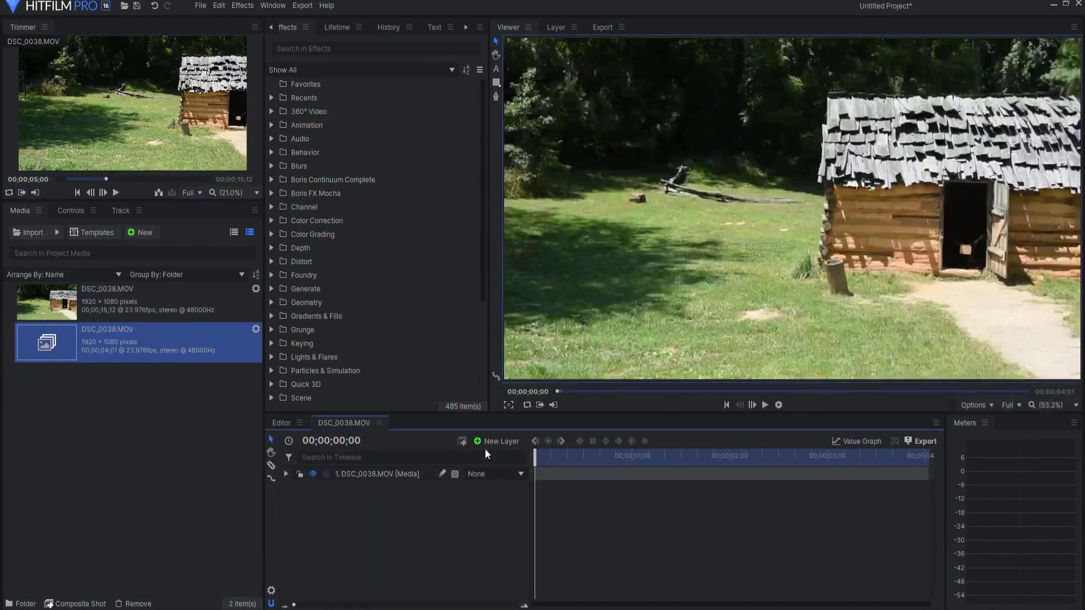
mouse_move(534, 462)
left_mouse_down()
mouse_move(909, 461)
mouse_move(534, 462)
left_mouse_up()
scroll(339, 294, "down", 4)
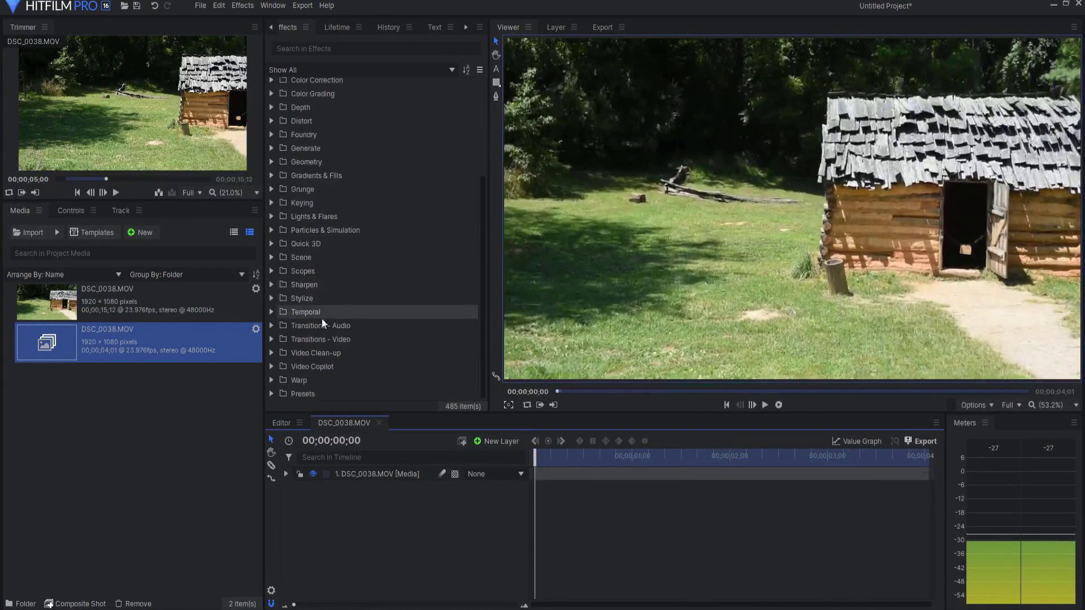
left_click(272, 354)
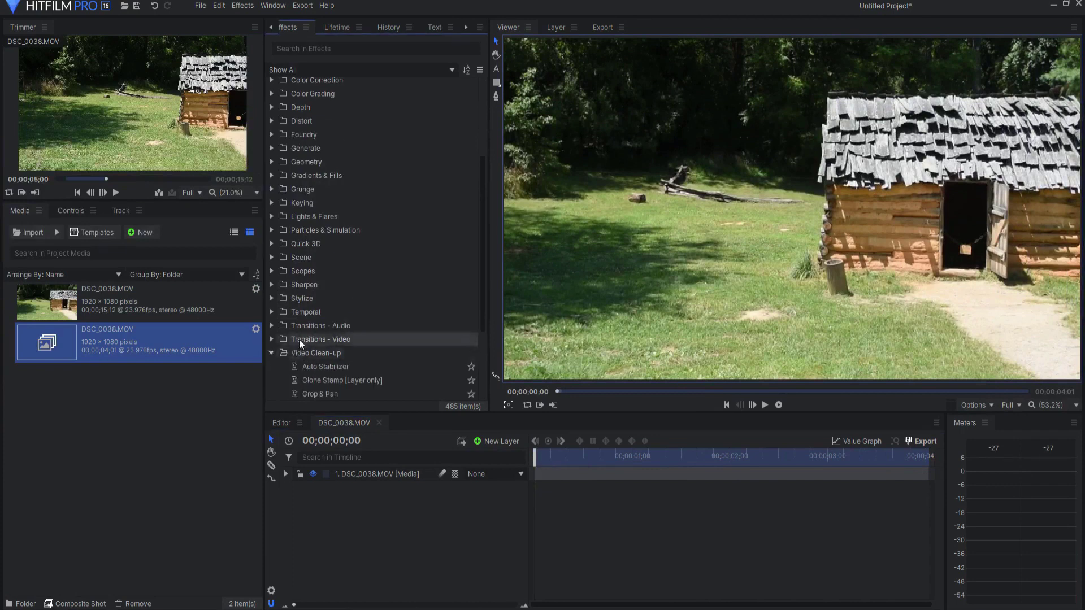
scroll(302, 333, "down", 3)
Step: Apply Motion Lock to the DSC_0038.MOV layer, bake its transform, and play back the stabilised shot
left_click_drag(321, 325, 363, 474)
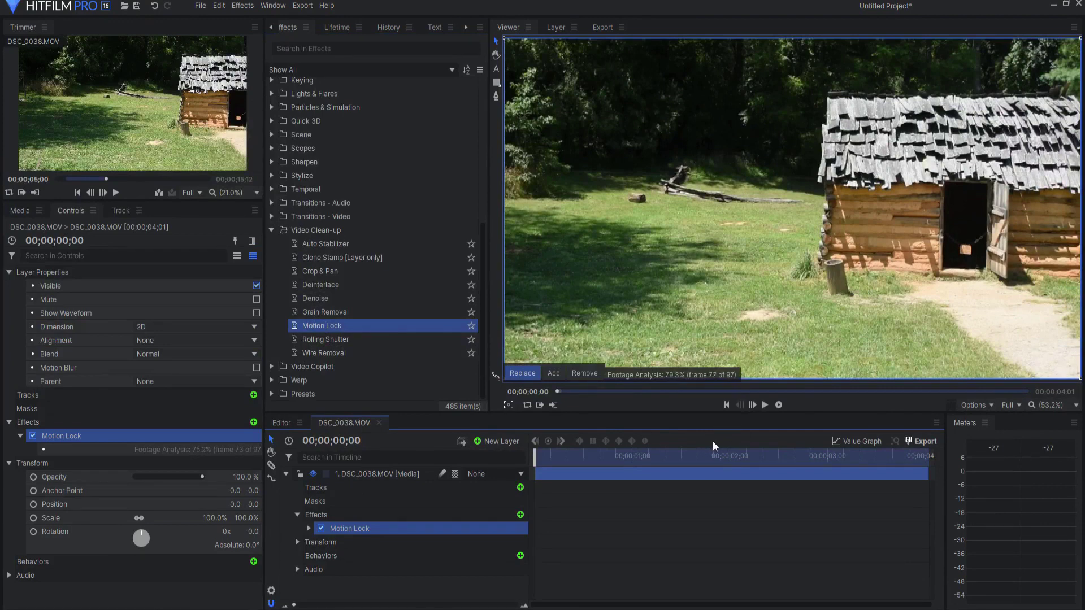
left_click(765, 405)
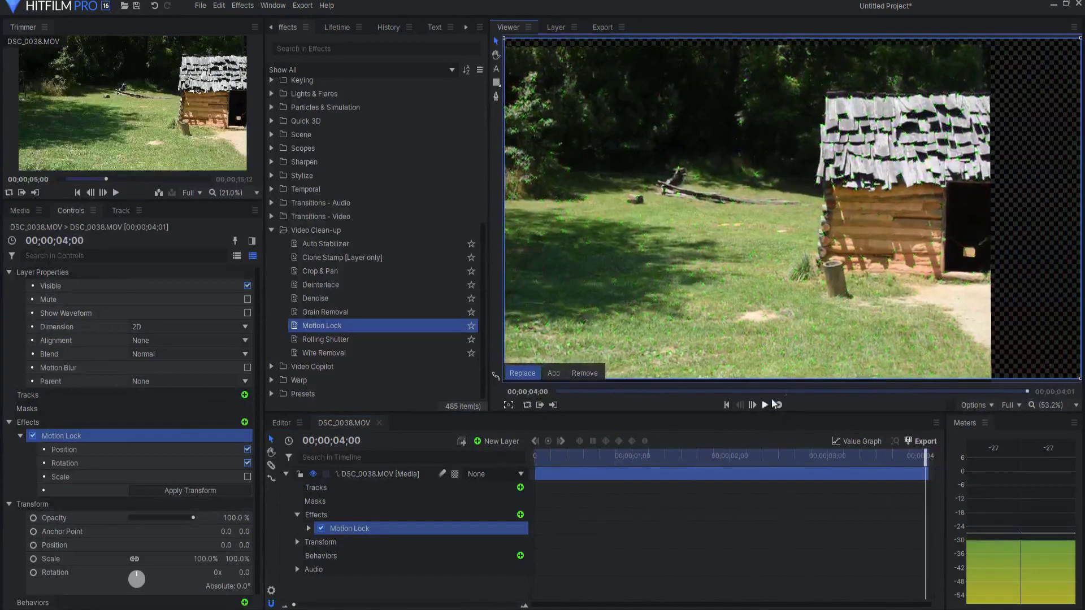
left_click(727, 405)
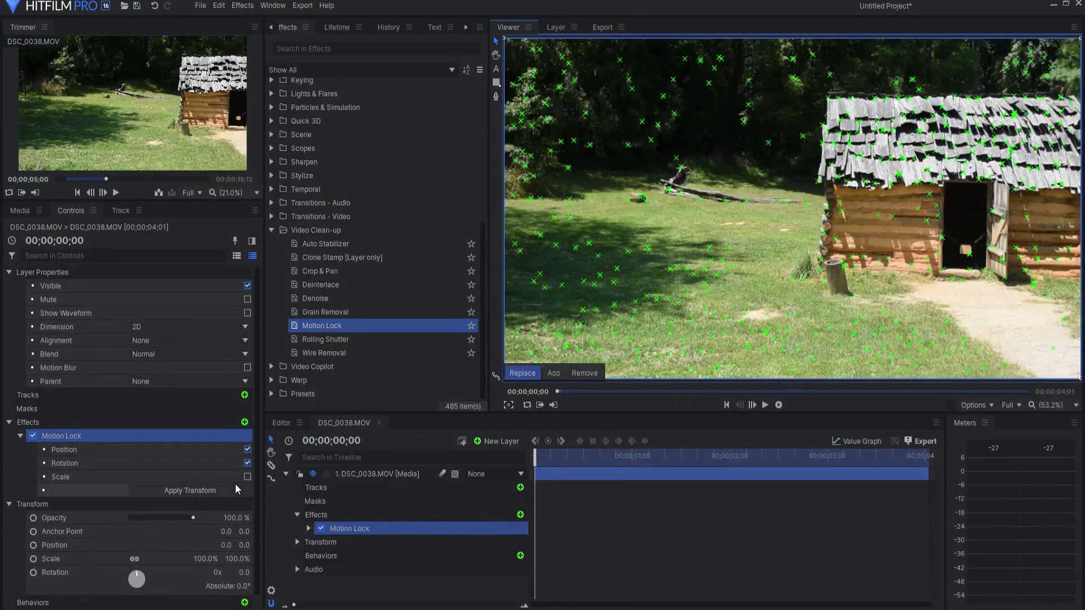
left_click(197, 490)
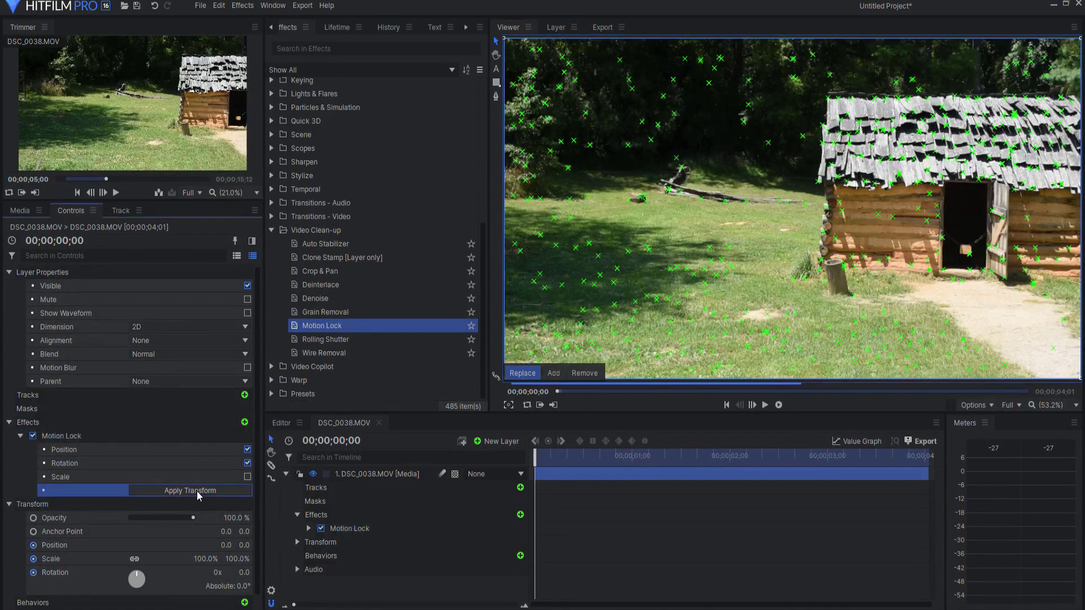
left_click(766, 405)
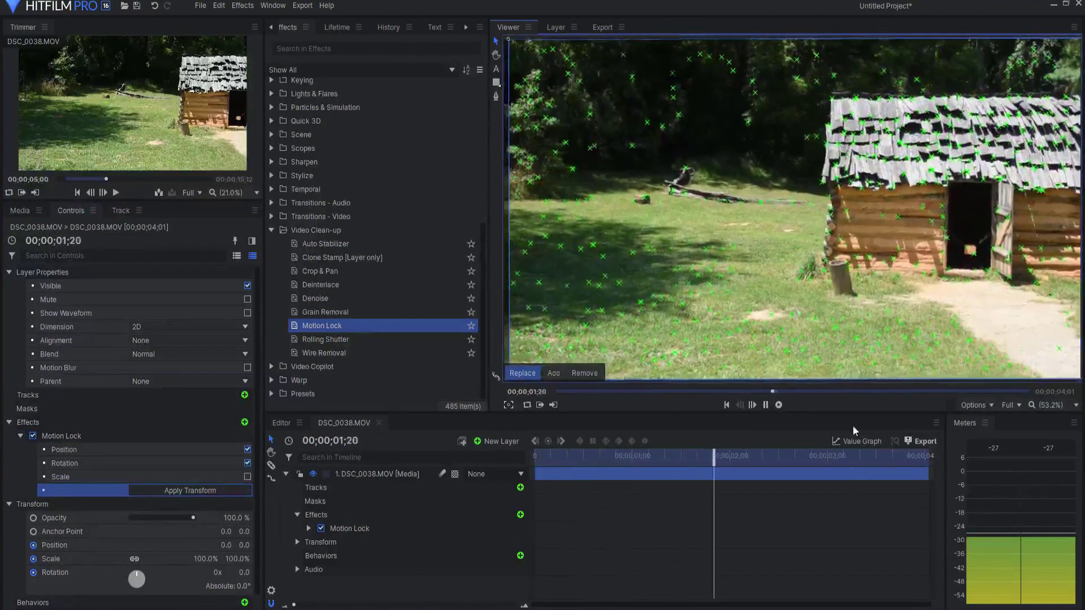
scroll(845, 287, "down", 3)
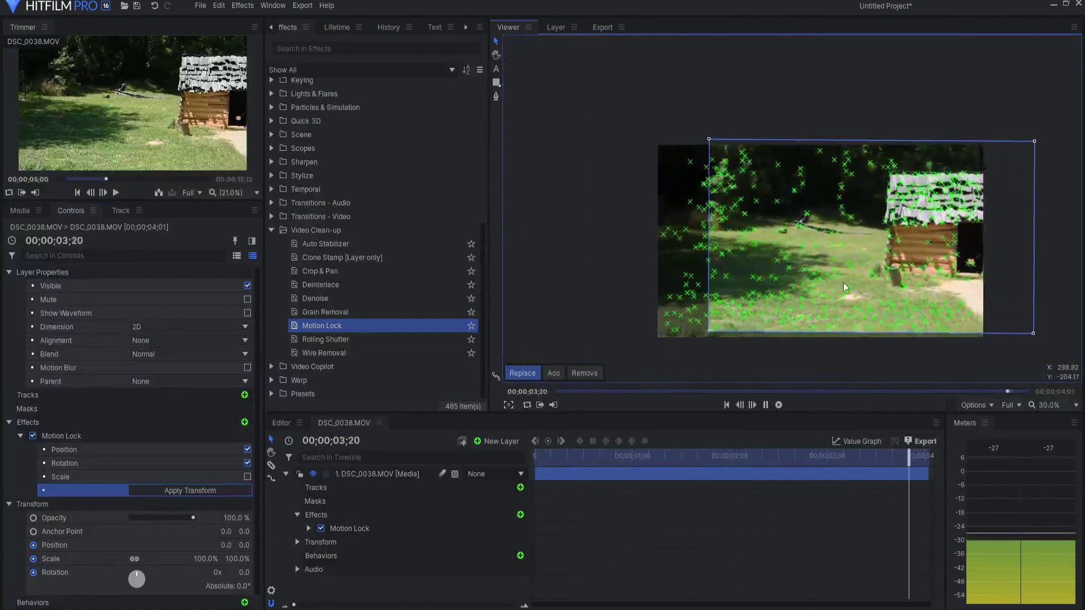
left_click_drag(928, 457, 536, 457)
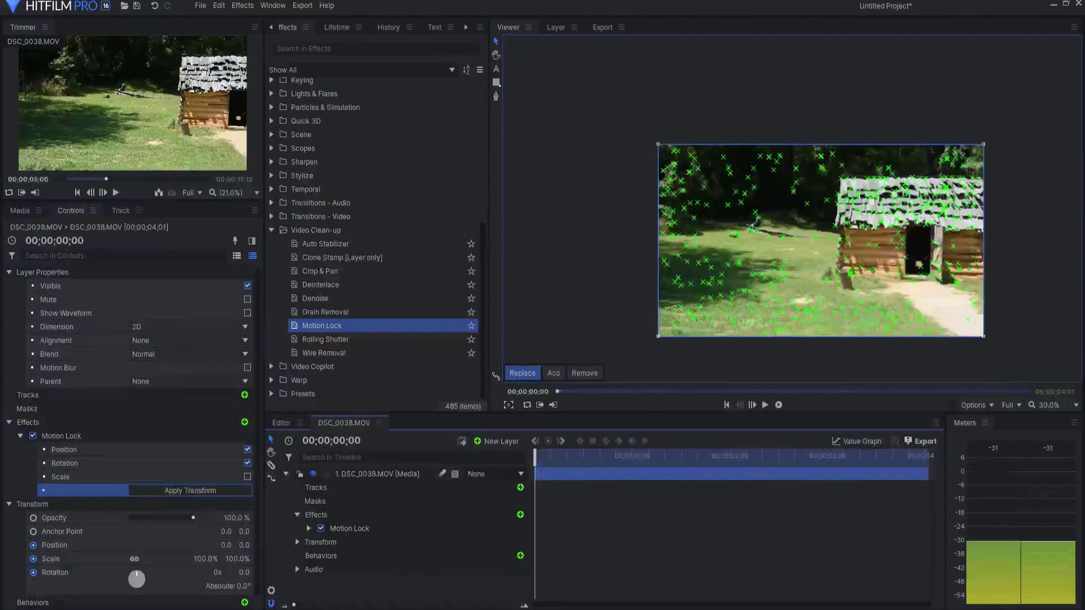
Step: Add the Bonfire effect found by searching 'bon' and move it onto the grass left of the cabin
left_click(286, 475)
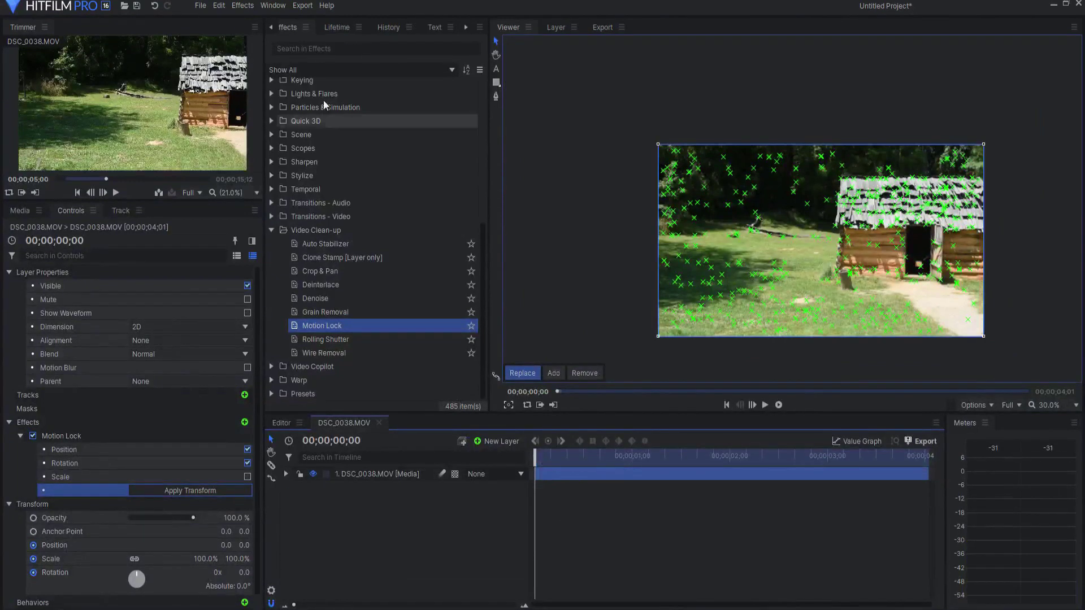
left_click(327, 48)
type("bonf")
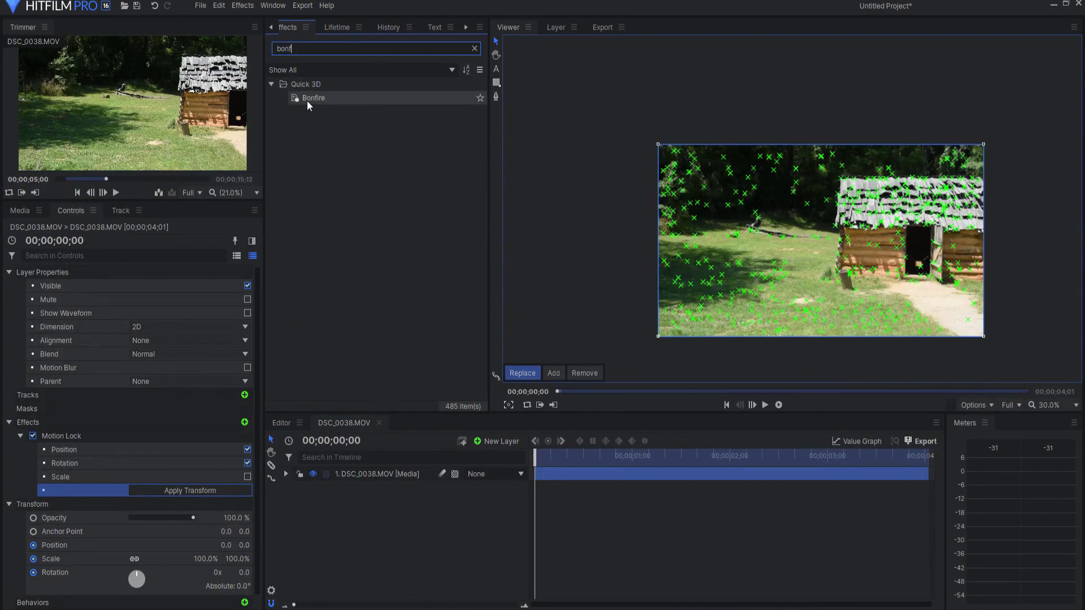
left_click_drag(308, 100, 364, 475)
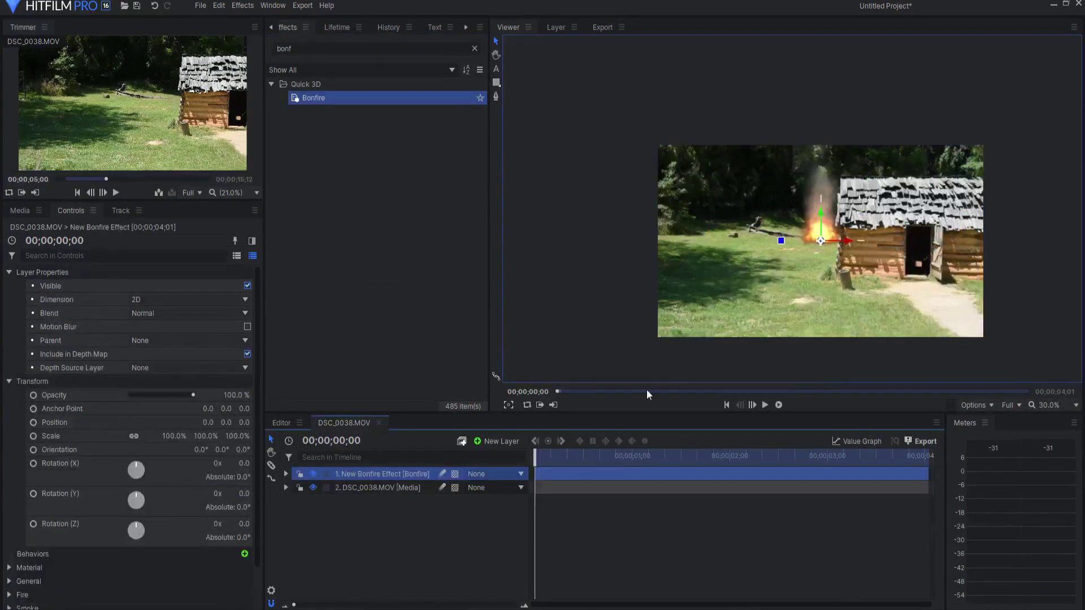
scroll(827, 245, "up", 1)
left_click_drag(828, 226, 807, 313)
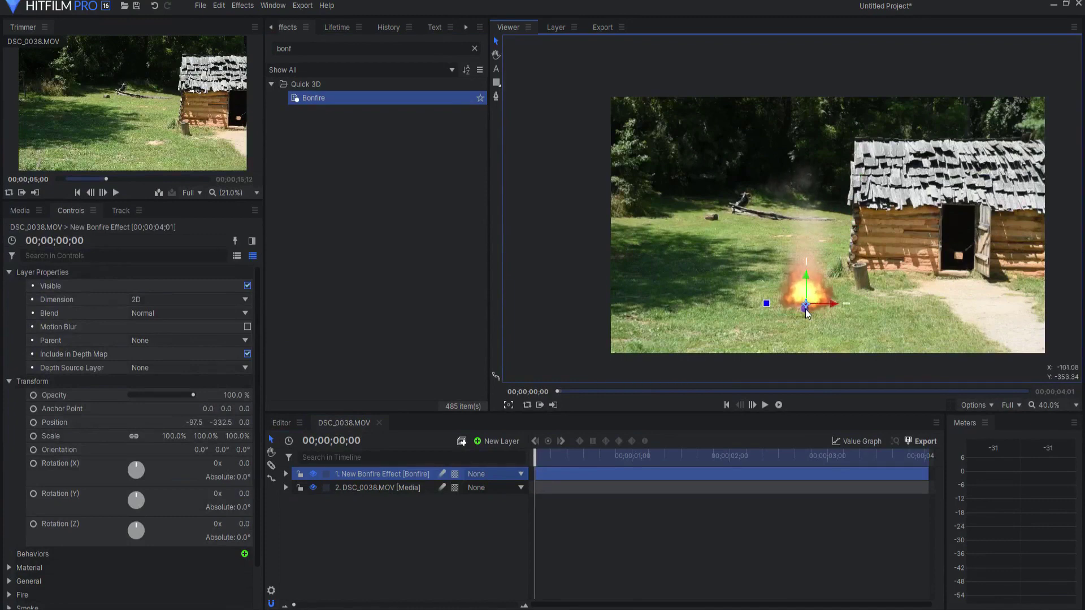
Step: Parent the Bonfire layer to 2. DSC_0038.MOV and play the shot to check it tracks
left_click(484, 476)
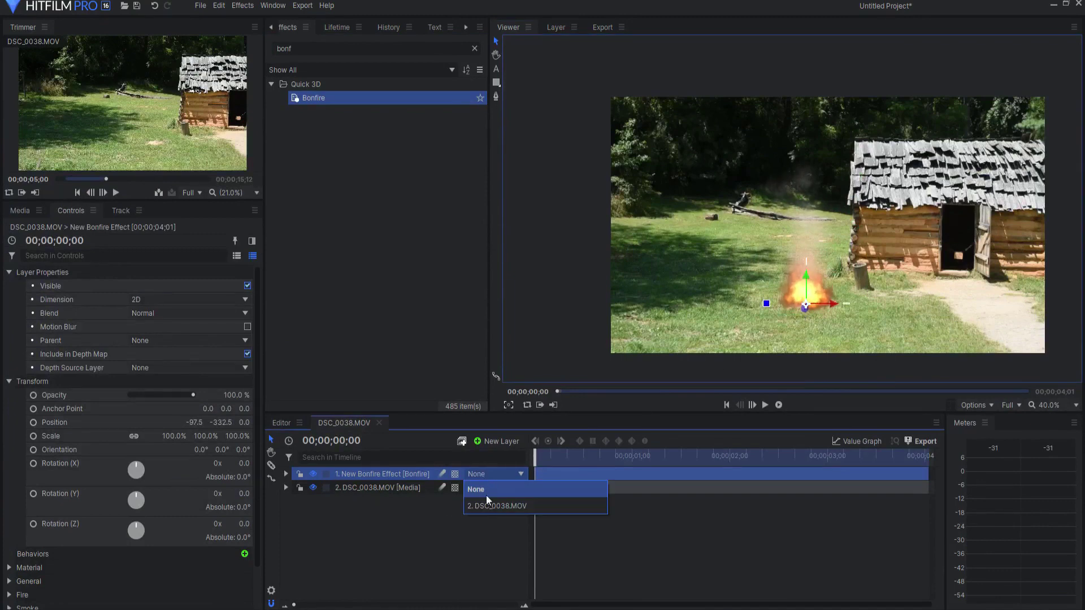
left_click(489, 507)
left_click(765, 405)
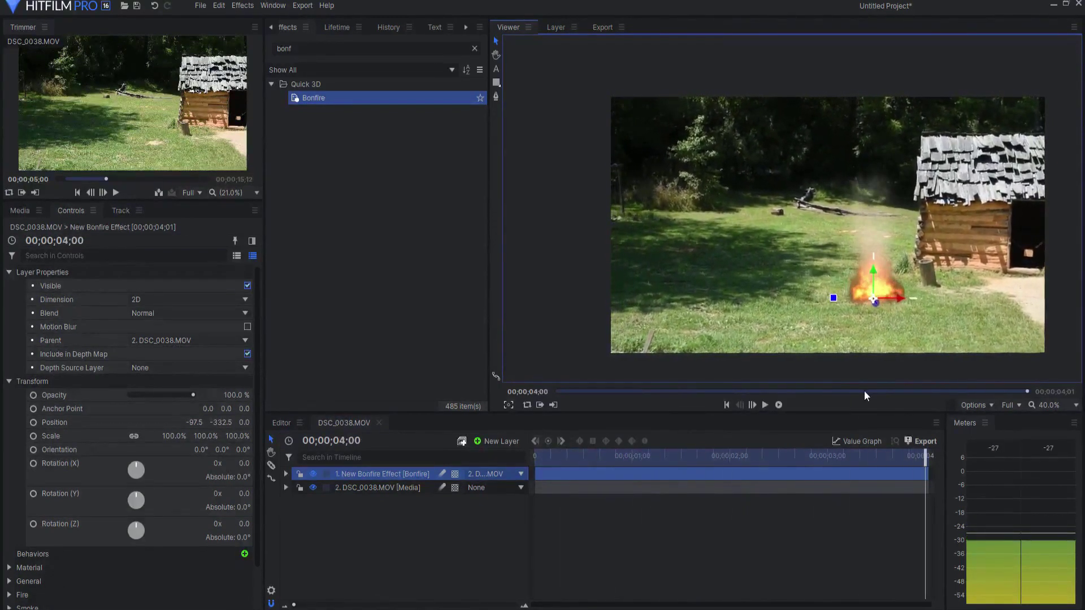
left_click(383, 577)
left_click(727, 406)
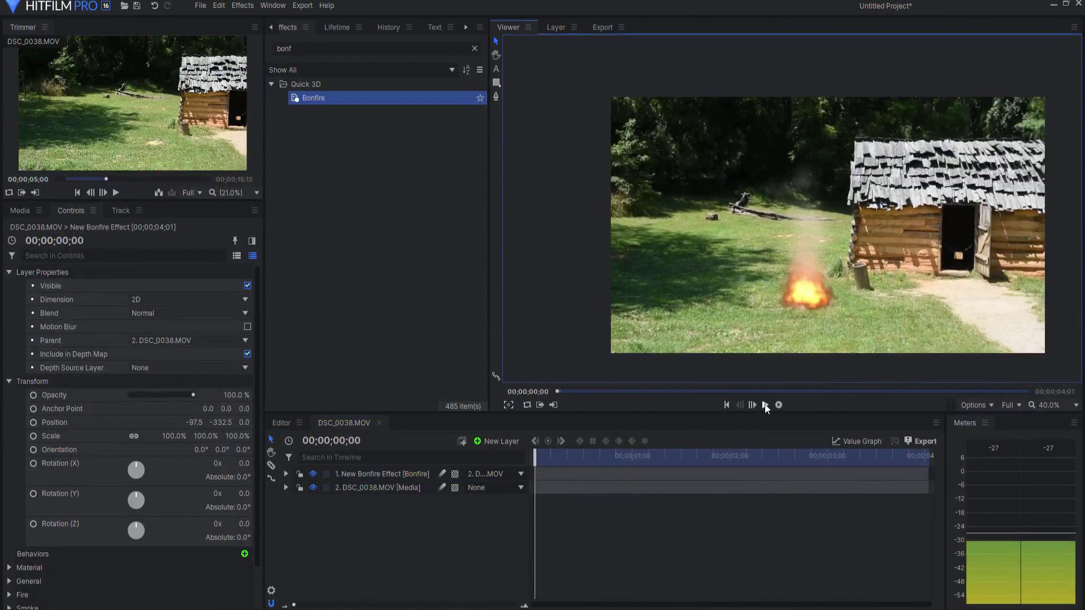
left_click(765, 405)
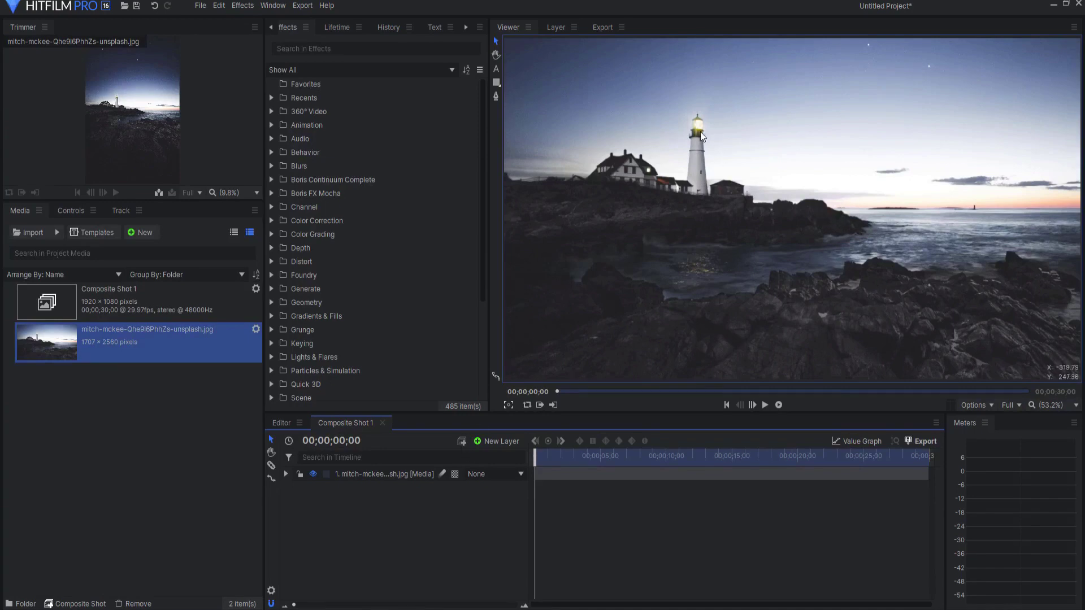
Step: Create New Plane 1 and apply Custom Light Flares from Lights & Flares to it
left_click(498, 442)
left_click(498, 459)
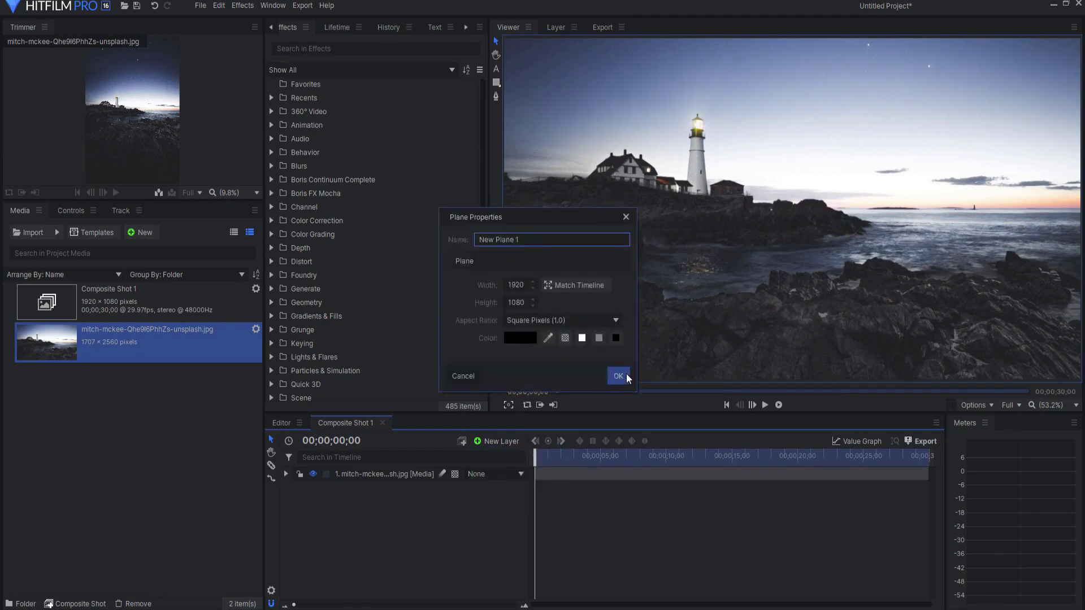
left_click(618, 375)
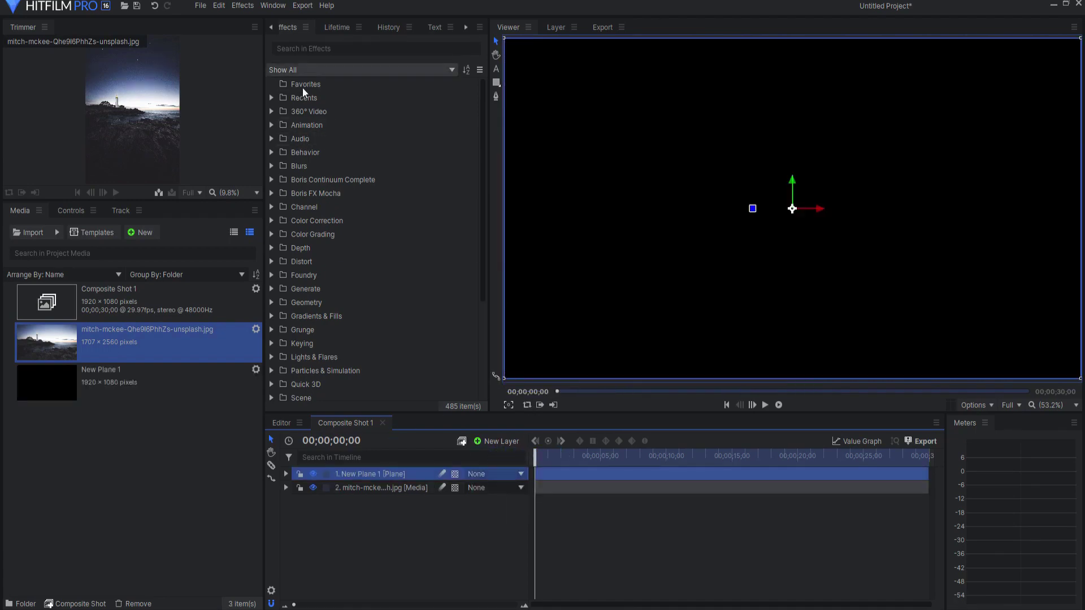
left_click(314, 357)
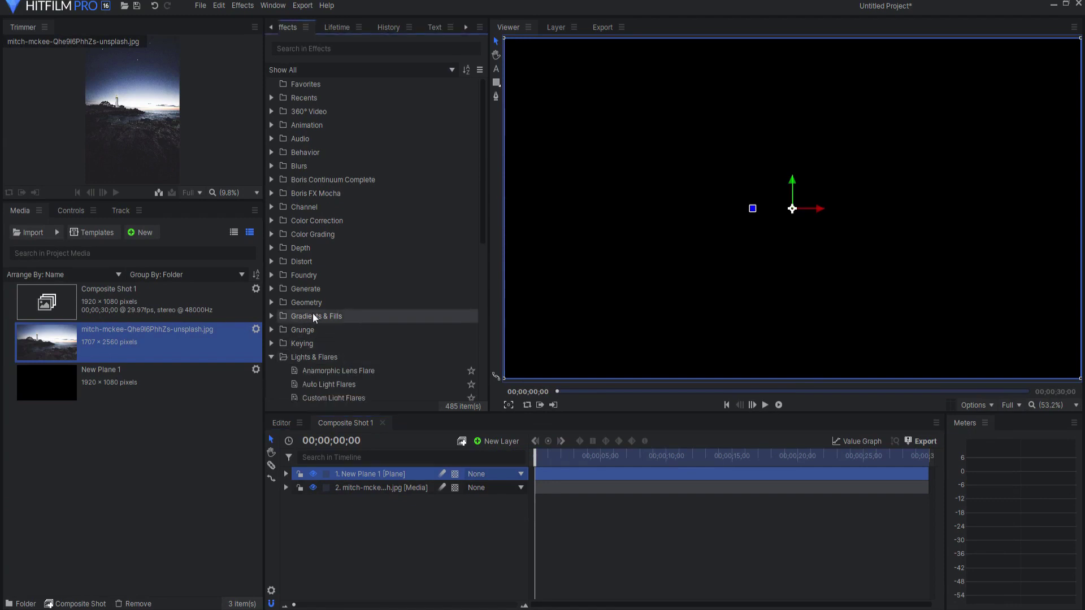
scroll(315, 318, "down", 3)
left_click(338, 281)
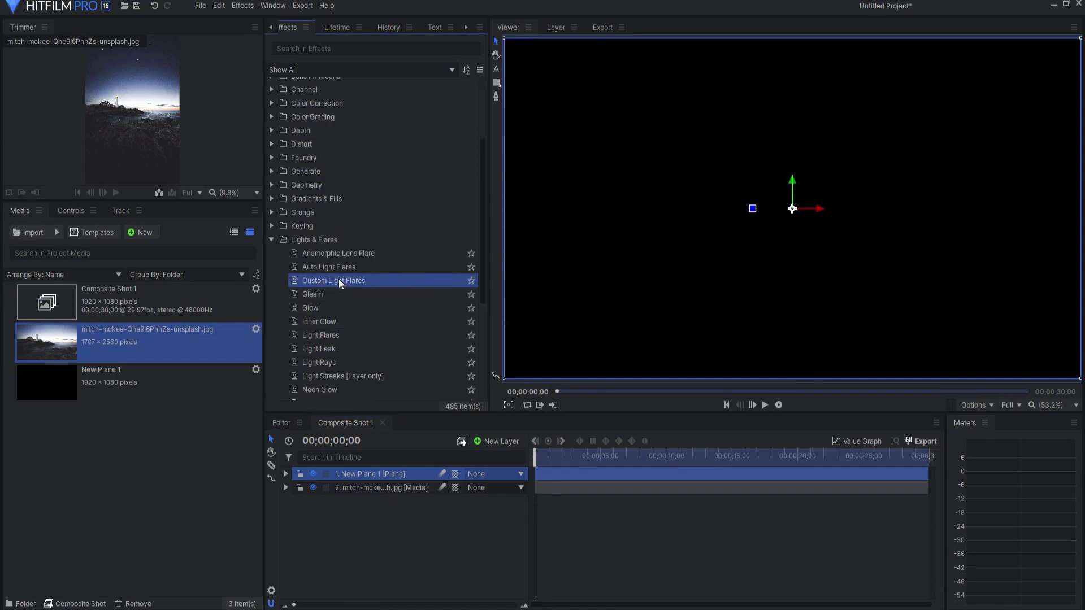
left_click_drag(338, 279, 372, 471)
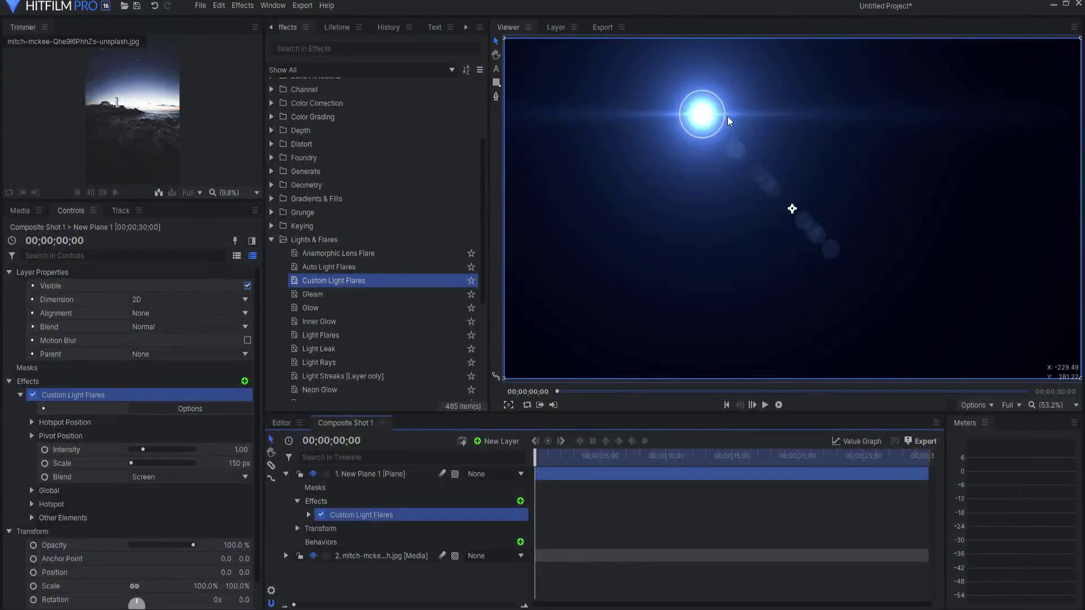
Step: Nudge the flare hotspot, compare flare presets, and apply the Alien preset to the plane
mouse_move(699, 137)
left_mouse_down()
mouse_move(973, 232)
mouse_move(656, 186)
mouse_move(656, 136)
left_mouse_up()
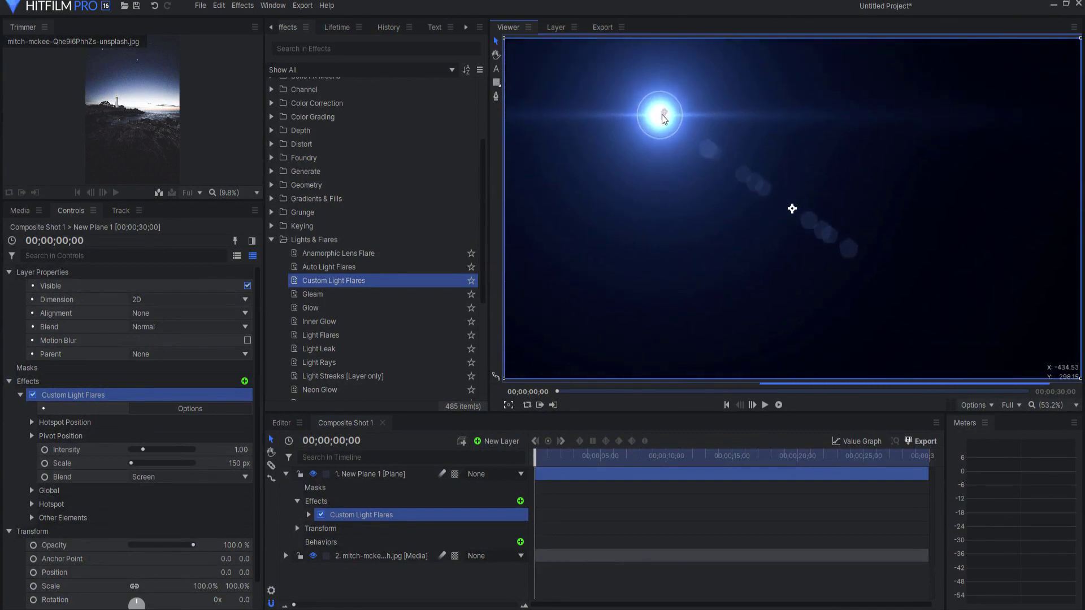
left_click(192, 408)
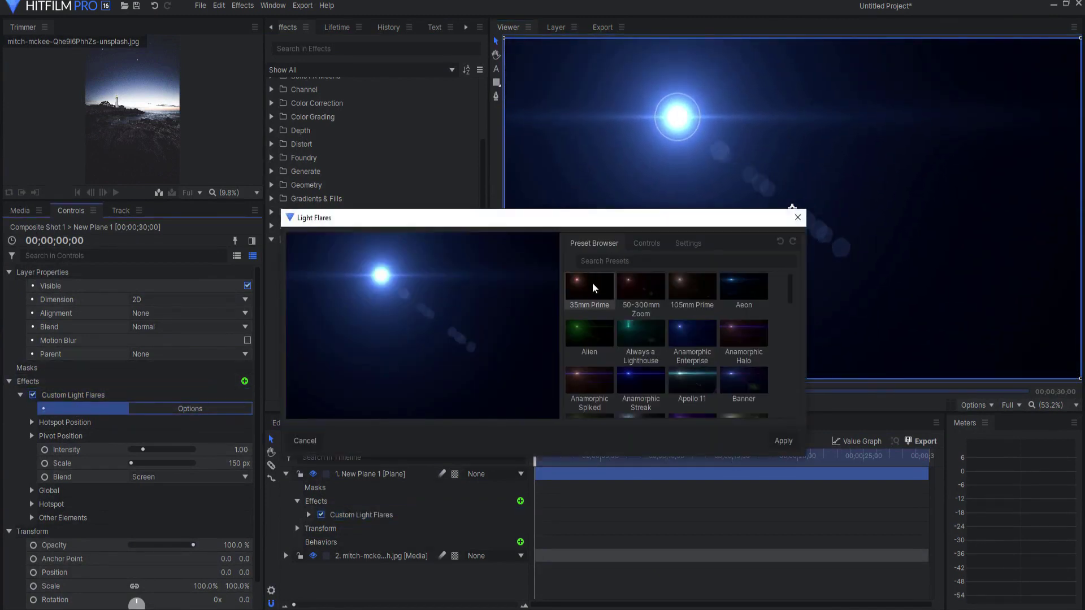
left_click(629, 293)
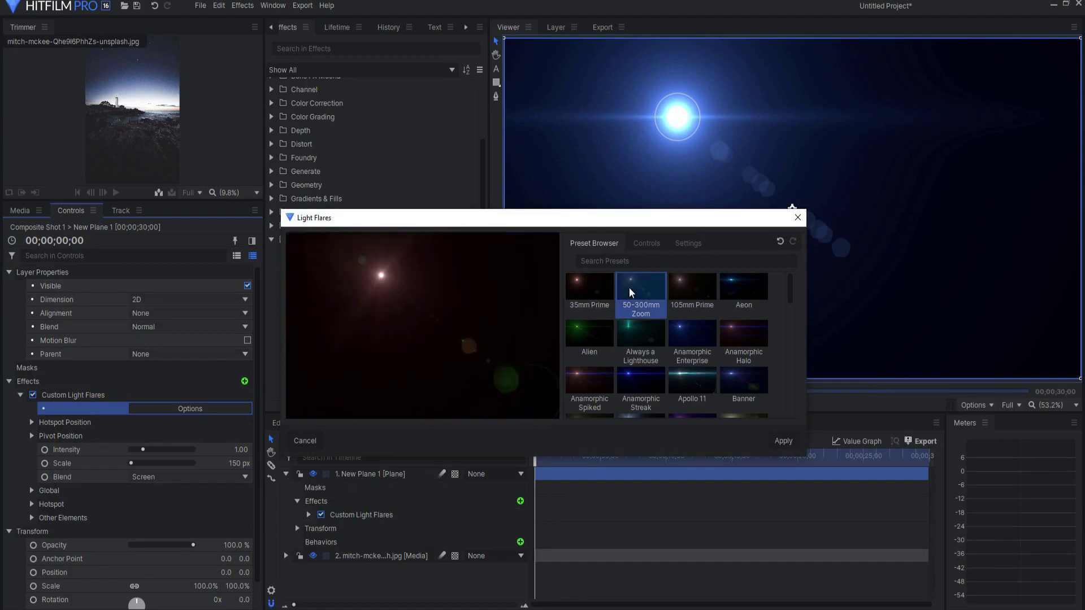
left_click(639, 334)
left_click(591, 336)
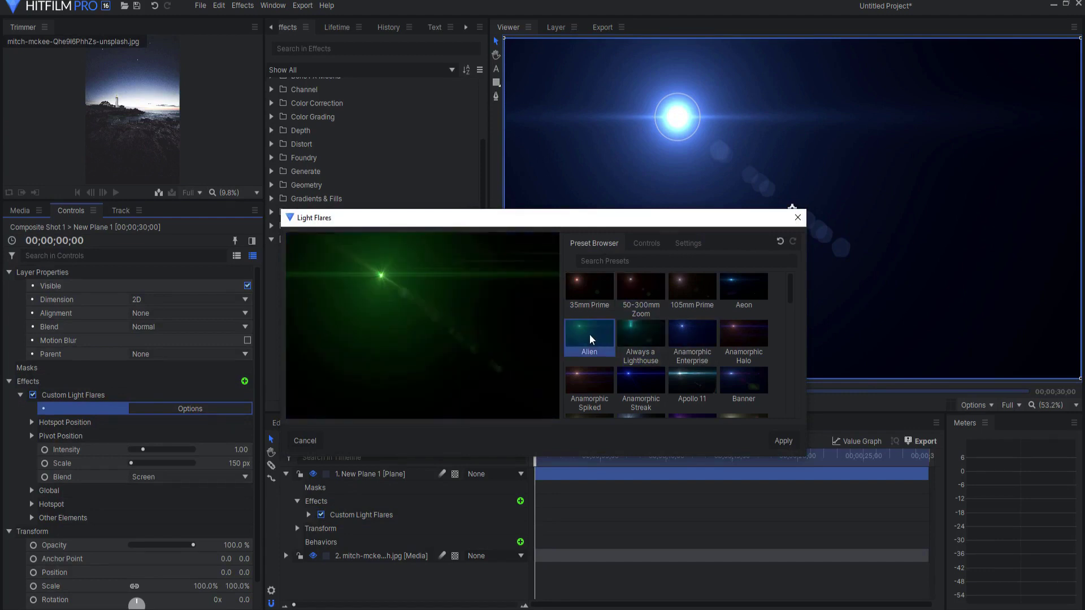
left_click(694, 387)
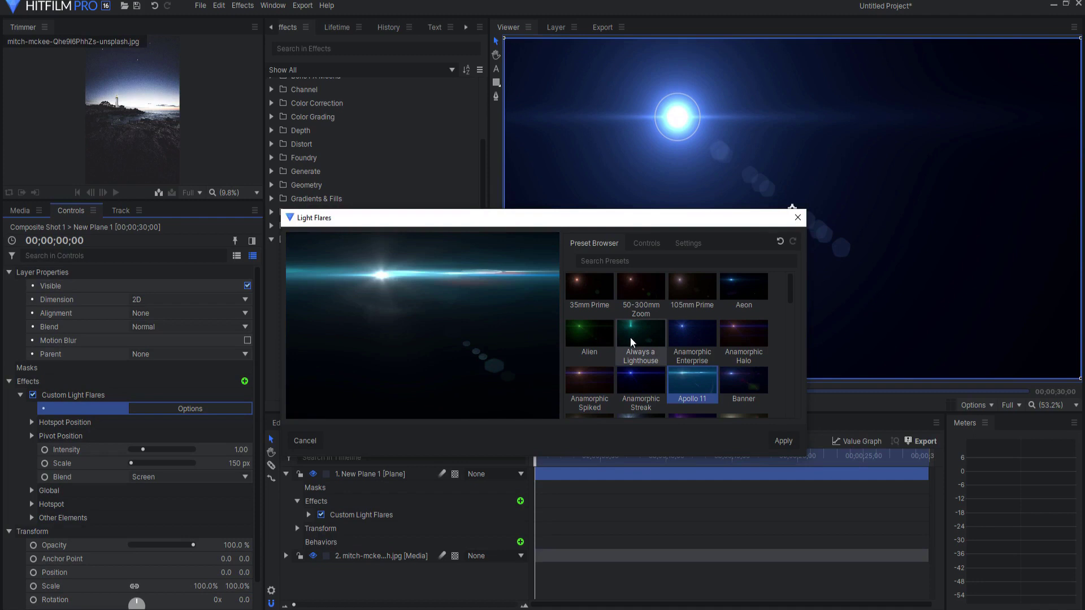
left_click(590, 345)
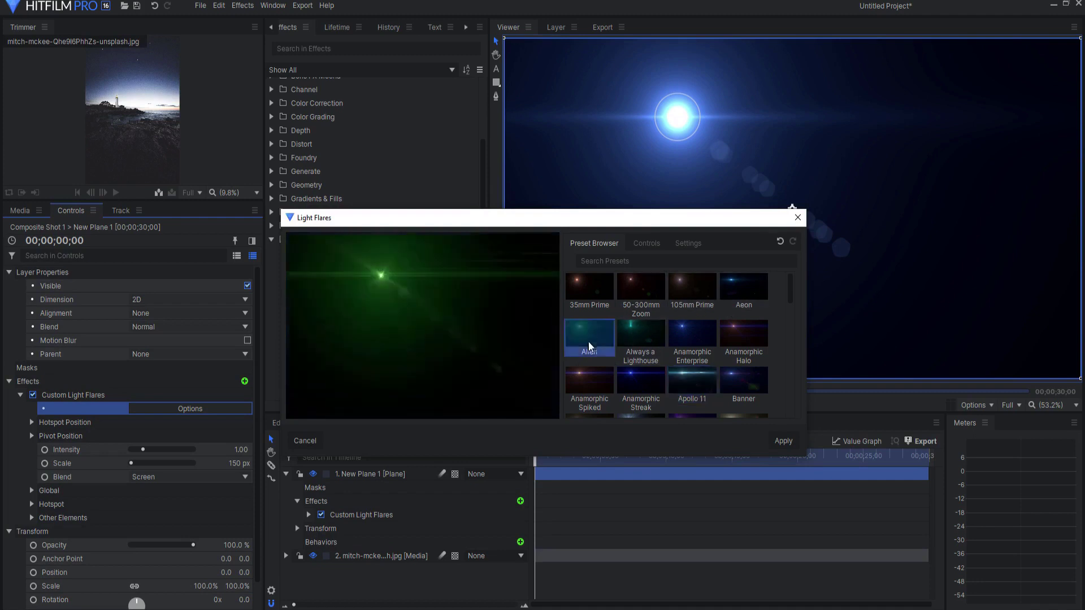
left_click(784, 441)
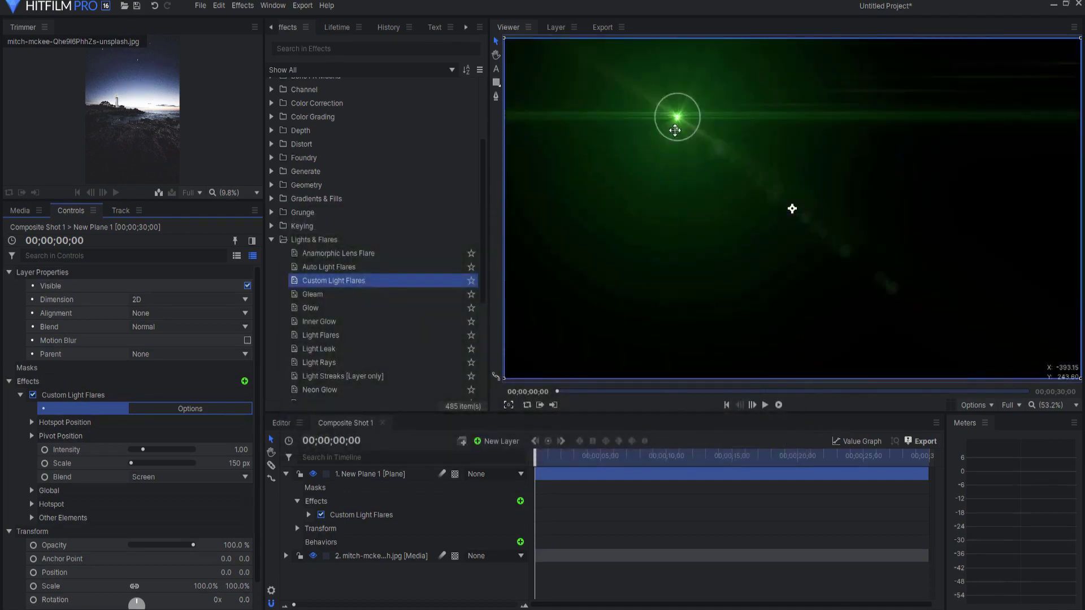
Step: Shift the flare hotspot further right and switch to the Anamorphic Enterprise preset
left_click_drag(675, 130, 733, 141)
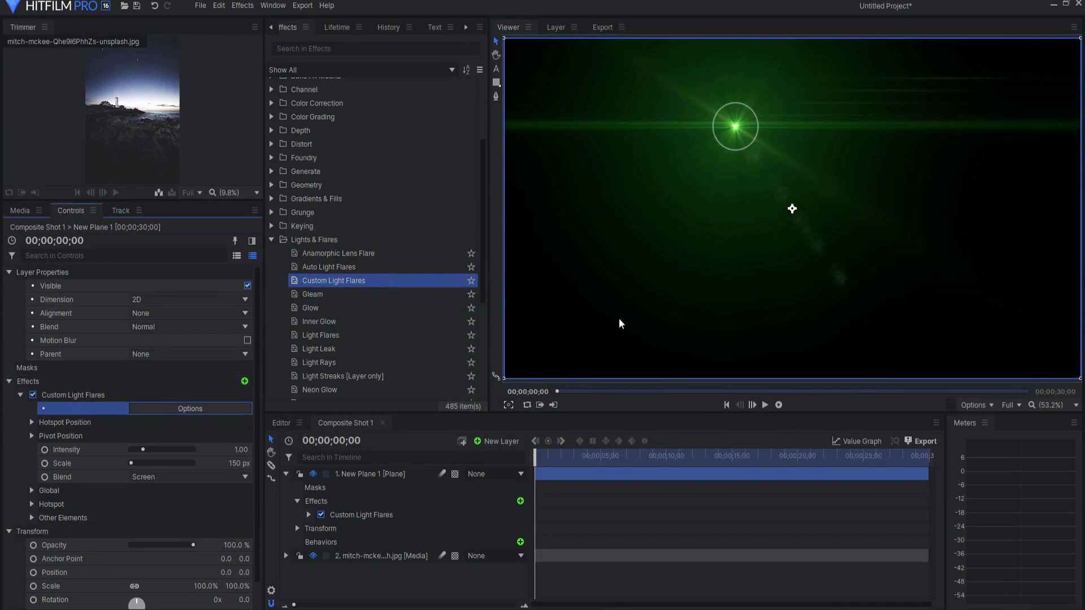
key("Return")
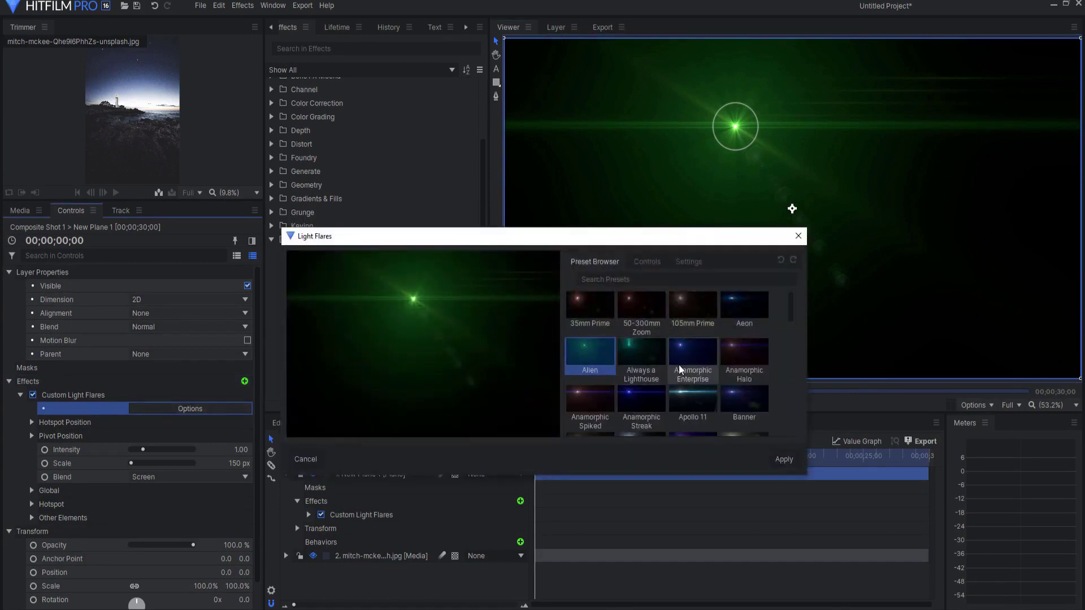
left_click(684, 365)
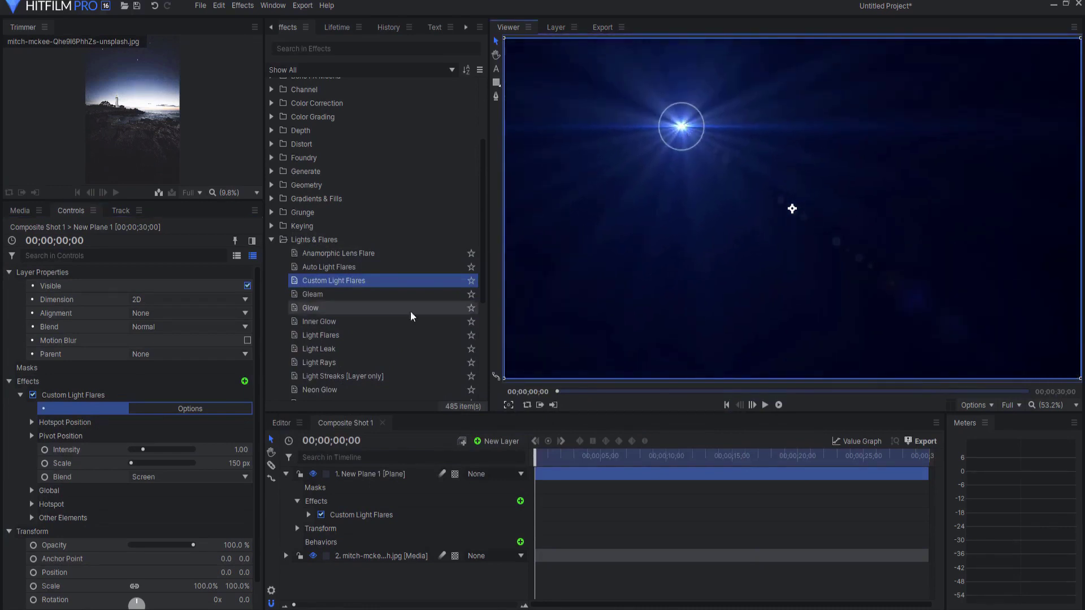
Step: Apply the Lighthouse in Fog flare preset to Custom Light Flares
left_click(182, 413)
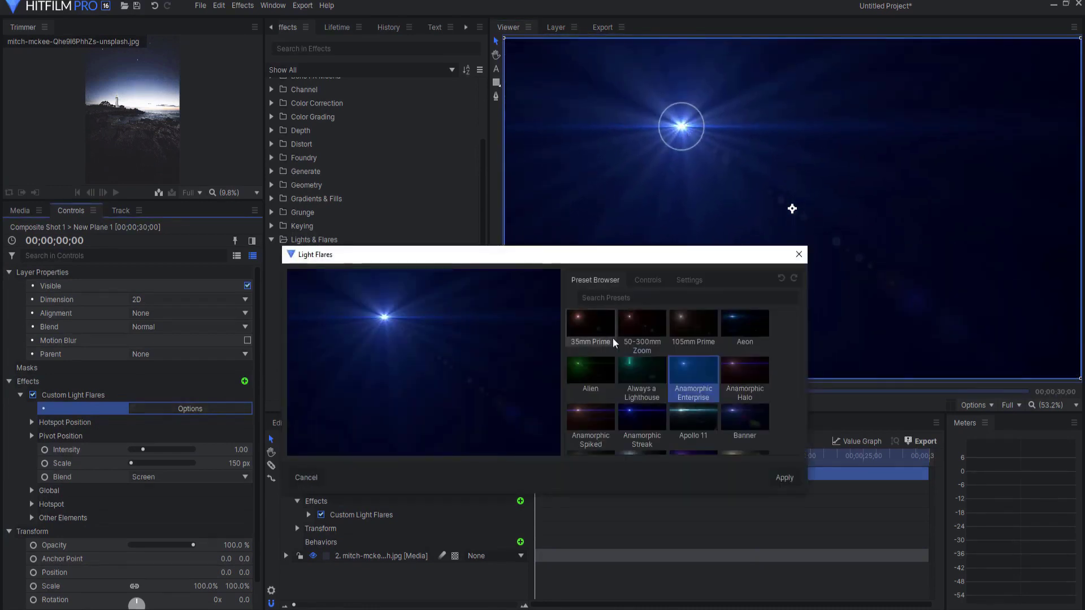
scroll(630, 362, "down", 5)
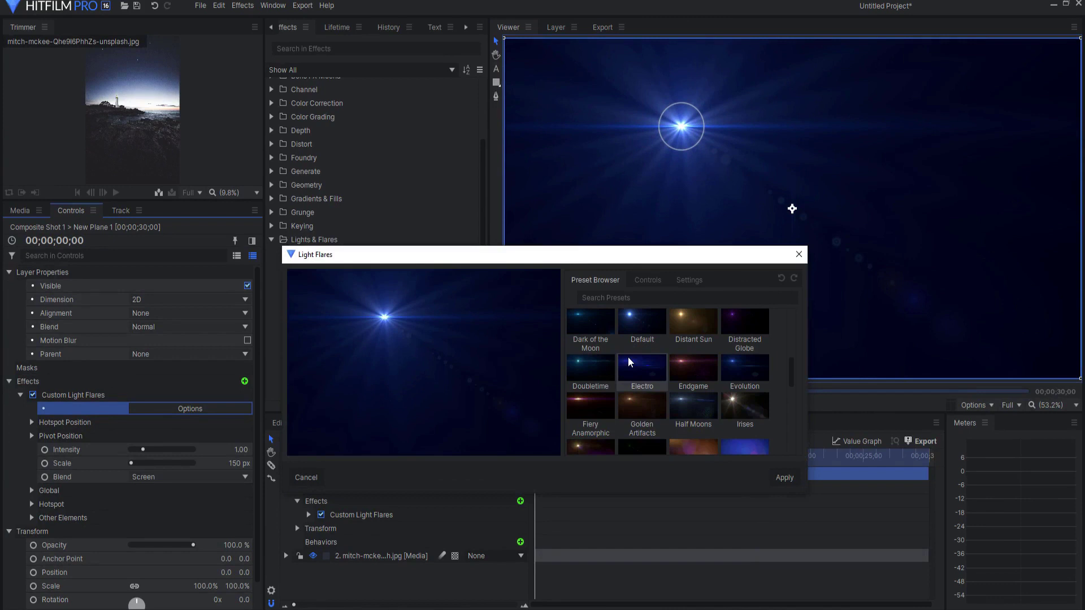
scroll(630, 362, "down", 4)
left_click(744, 354)
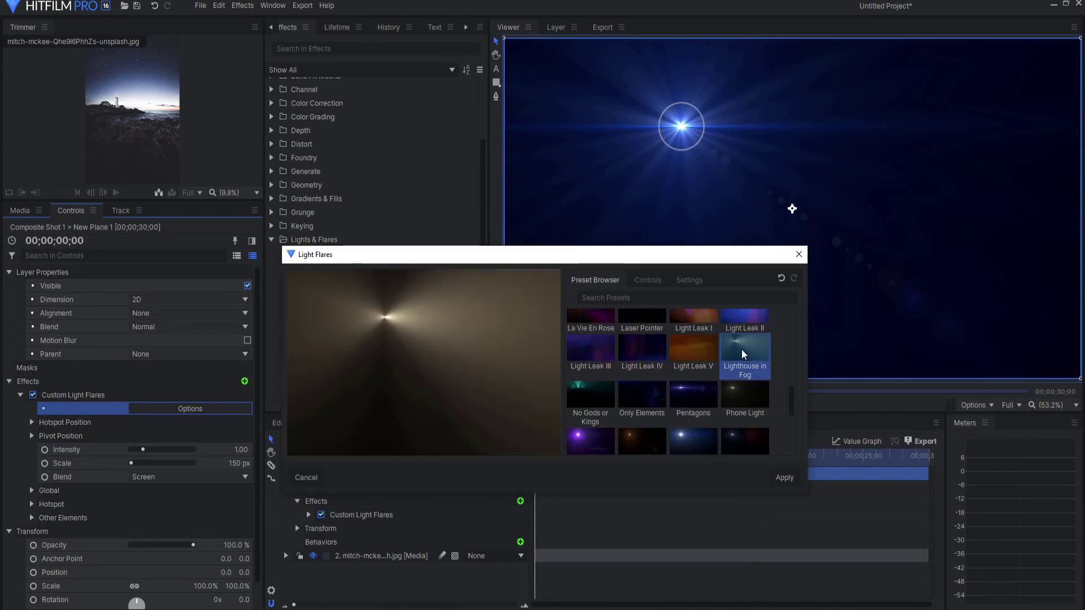
left_click(786, 472)
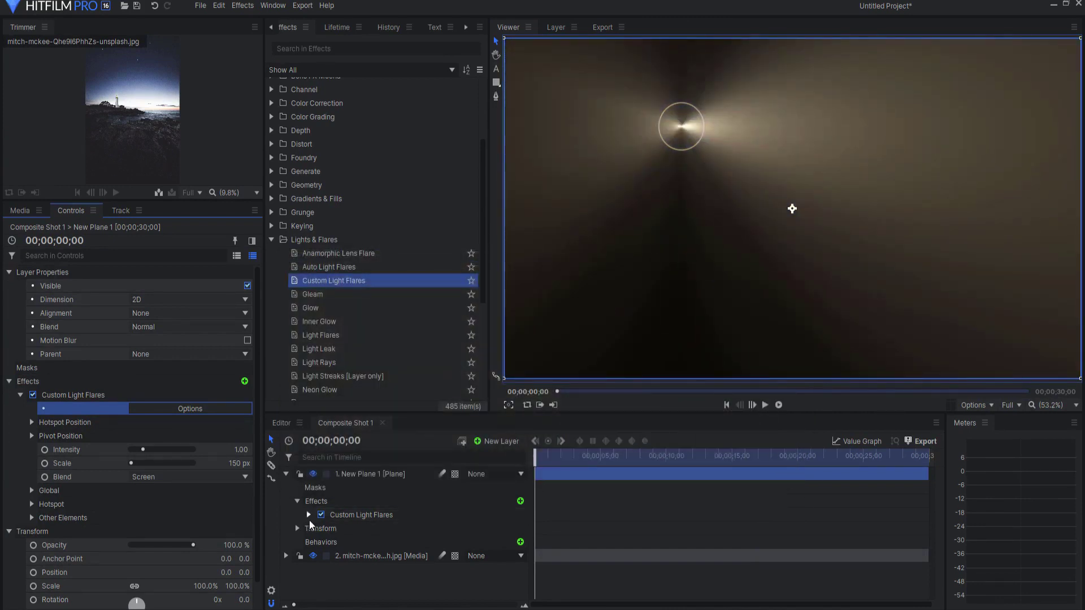
Step: Set the plane's opacity to 72%, then raise it to 81%
left_click(298, 529)
double_click(512, 543)
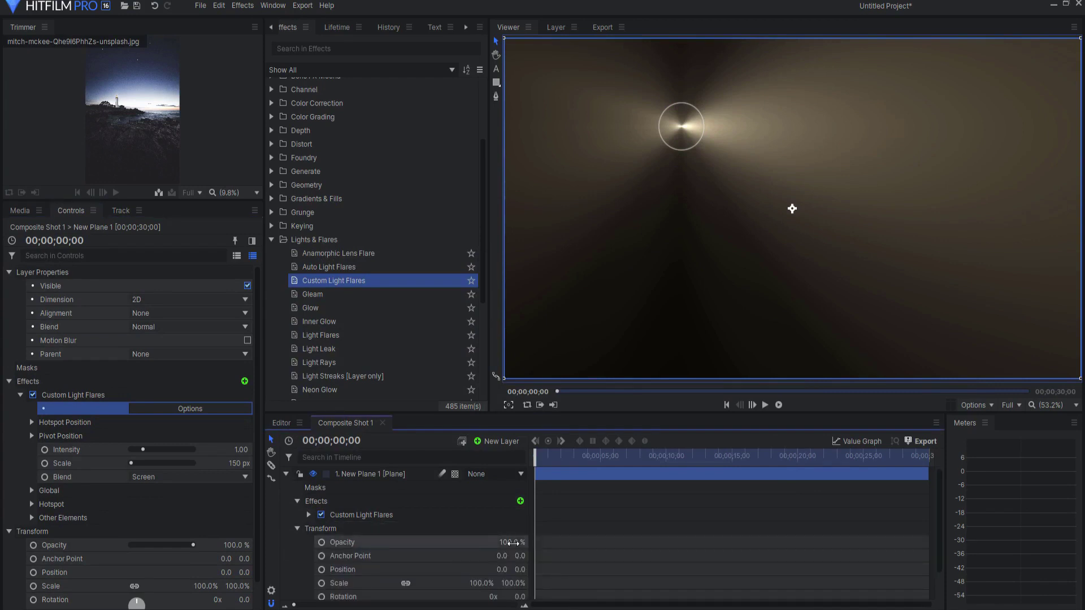
type("72")
key("Return")
left_click_drag(511, 543, 525, 543)
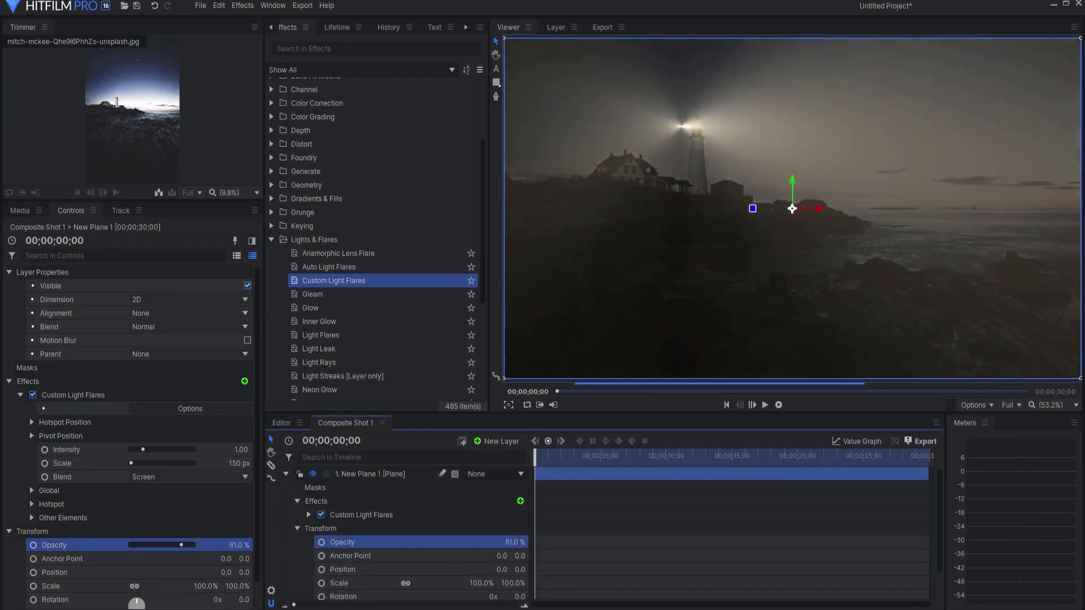
Step: Place the flare hotspot on the lighthouse lamp and toggle the plane's visibility to compare
left_click(679, 130)
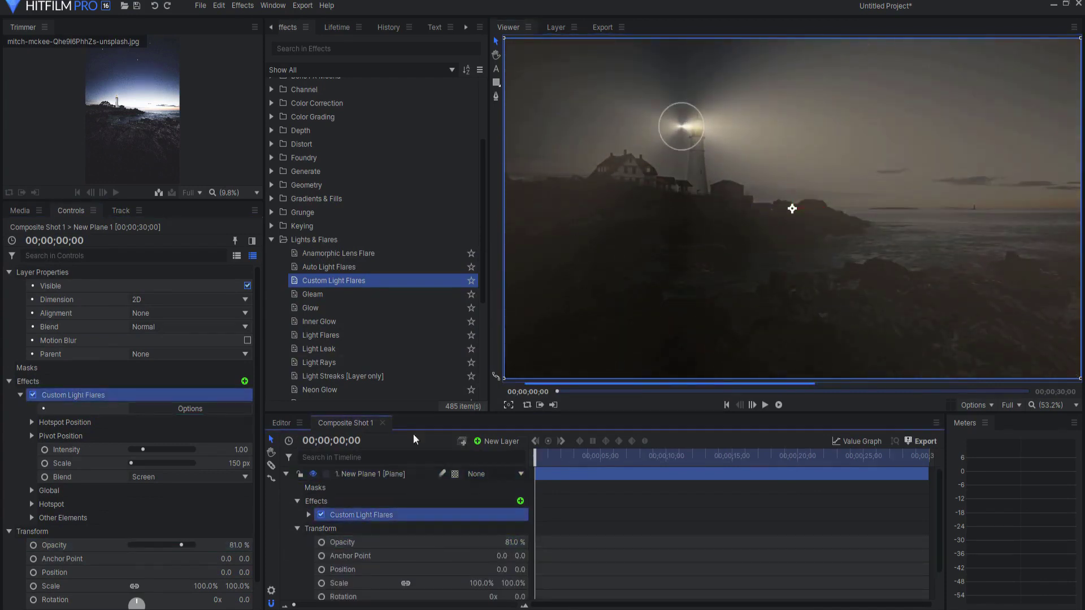
left_click_drag(697, 134, 700, 133)
left_click(792, 209)
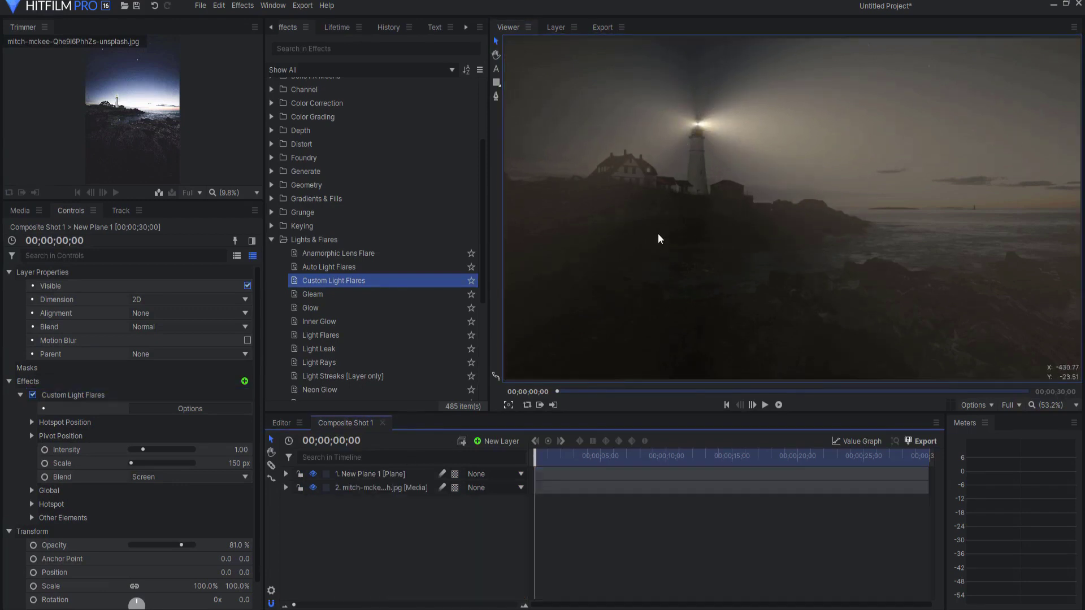
left_click(313, 475)
left_click(313, 475)
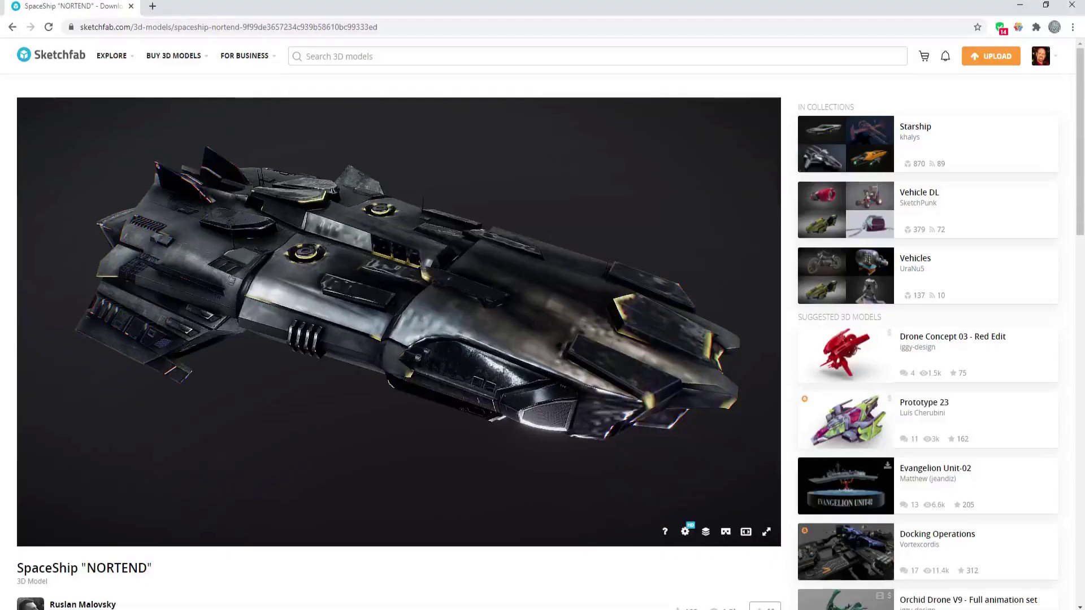
Step: Orbit the NORTEND spaceship to inspect it, then download the autoconverted glTF version
mouse_move(362, 293)
left_mouse_down()
mouse_move(371, 300)
mouse_move(289, 167)
mouse_move(320, 291)
left_mouse_up()
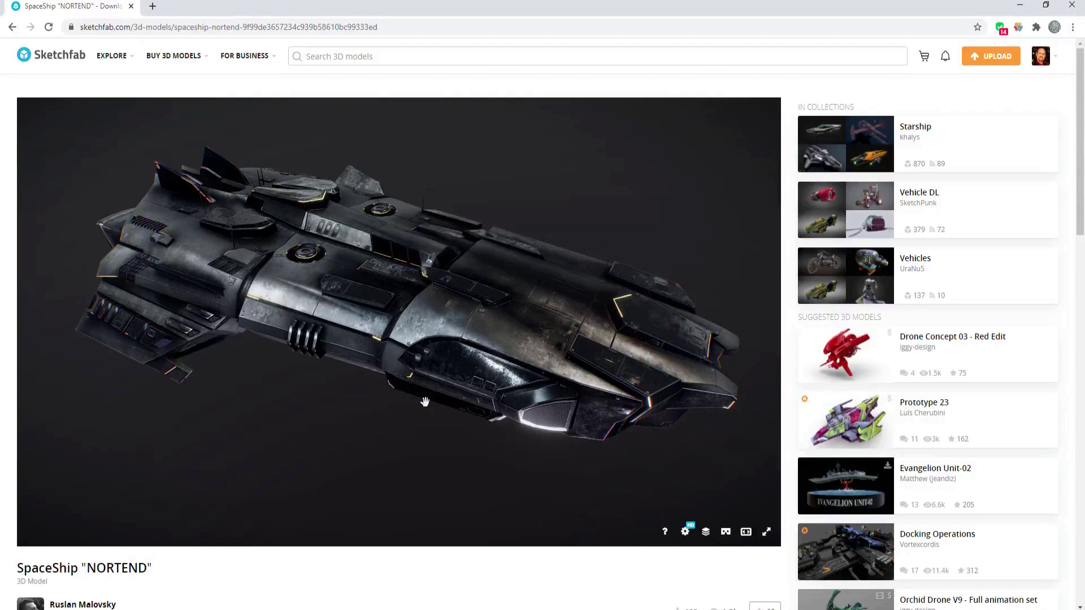
left_click_drag(433, 342, 462, 345)
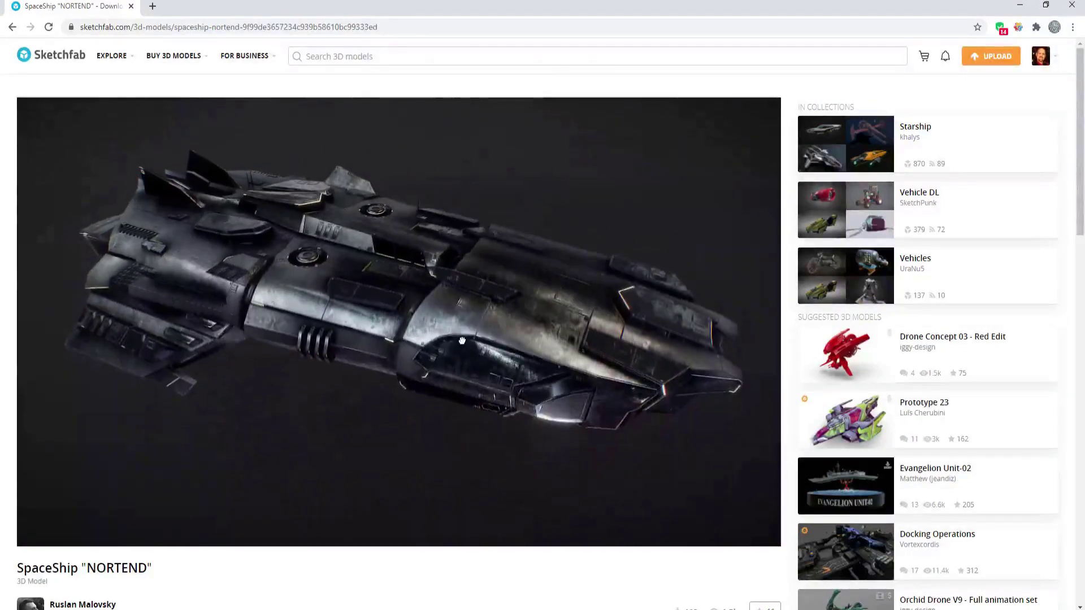
scroll(16, 431, "down", 3)
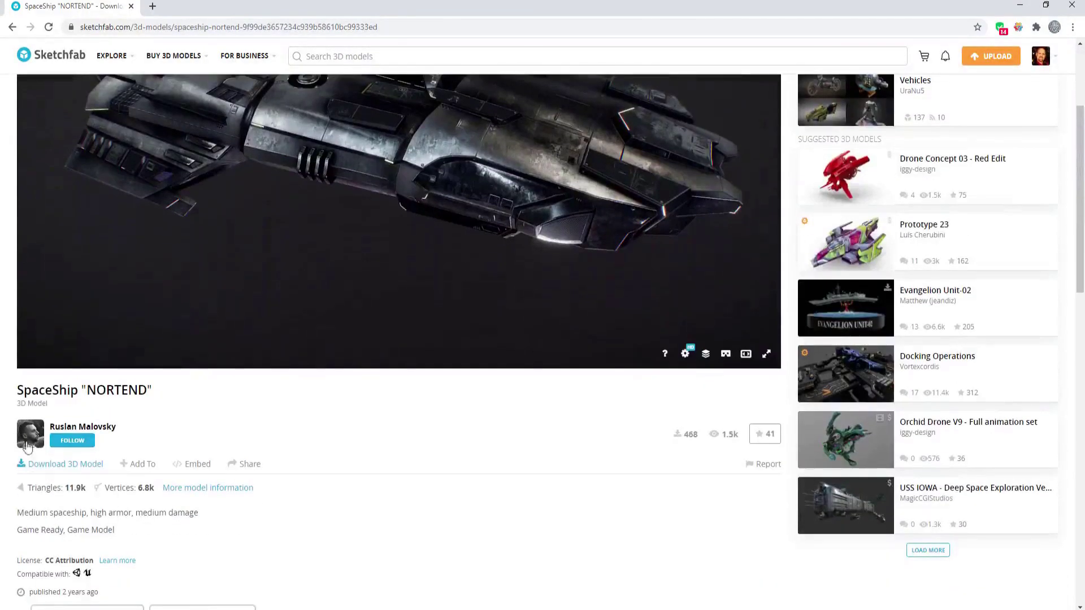
left_click(74, 467)
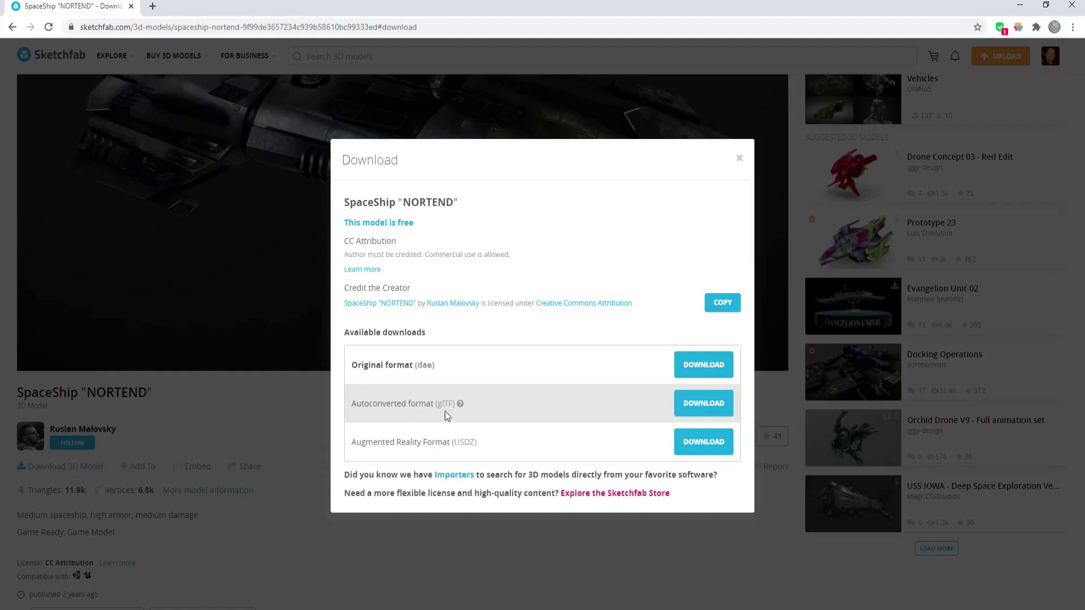
left_click(704, 404)
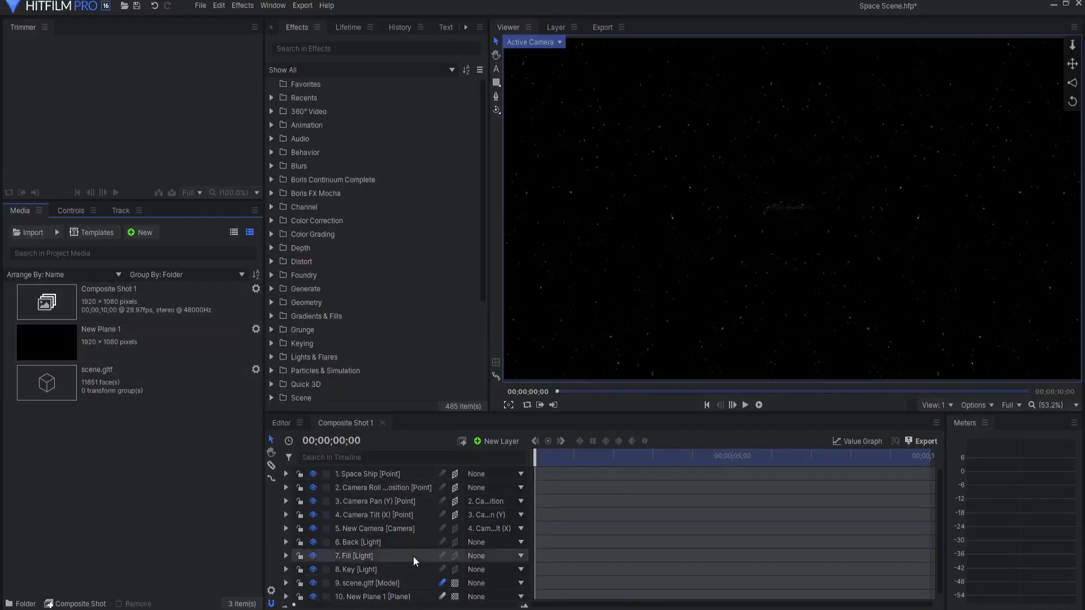
Step: Move the playhead to 00;00;04;13, where the spaceship appears in the starfield
left_click_drag(545, 461, 710, 450)
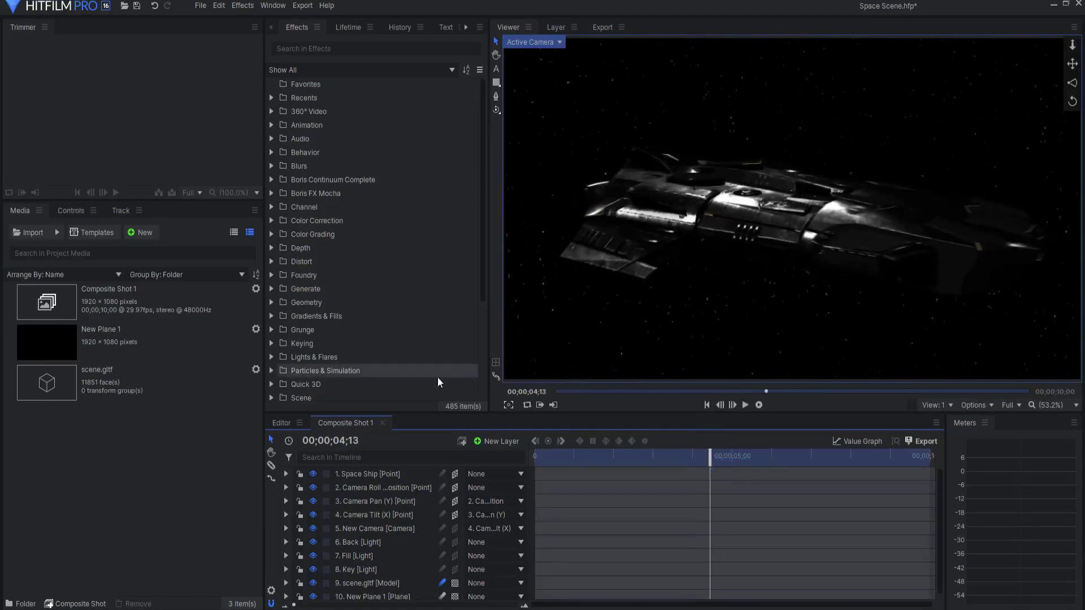
left_click(256, 370)
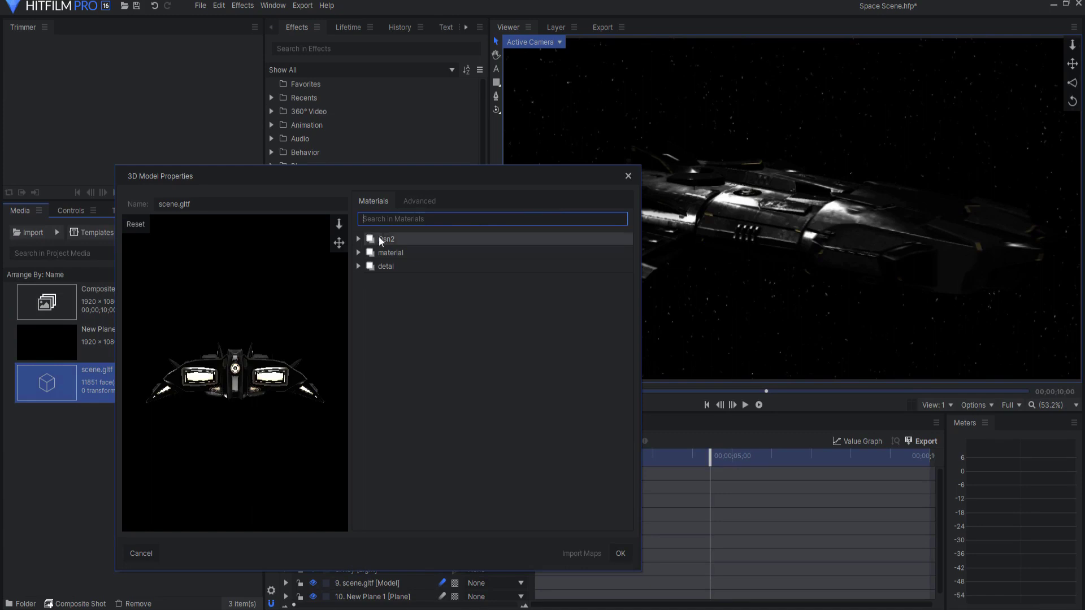